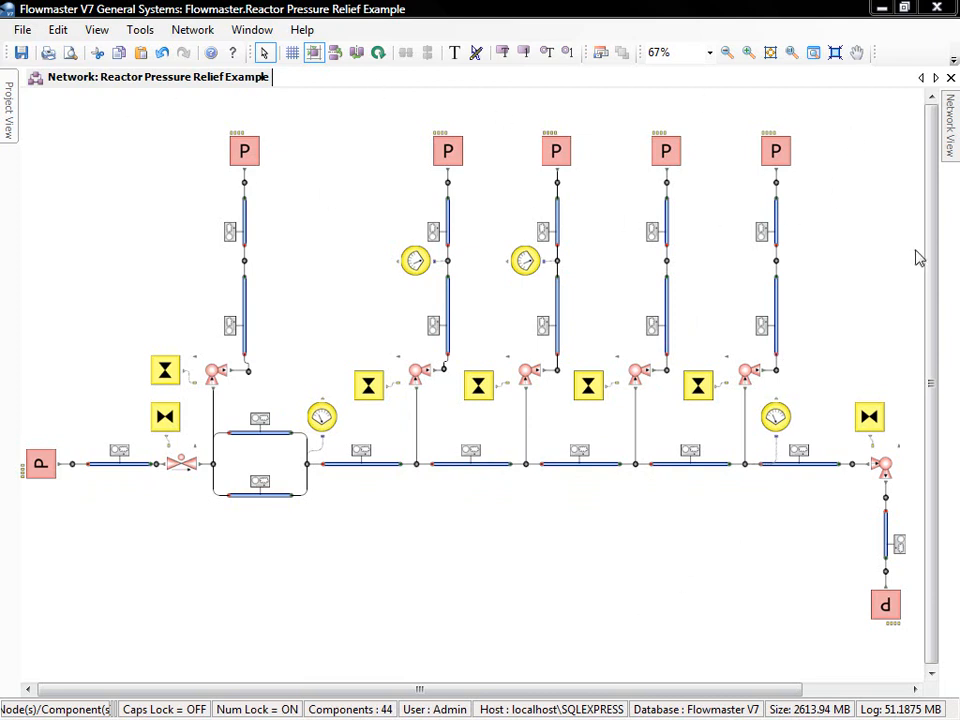
# - Examine the properties of the inlet pressure source, a valve opening controller and the first branch's relief pipes, plus the network's variable parameters
pyautogui.click(952, 120)
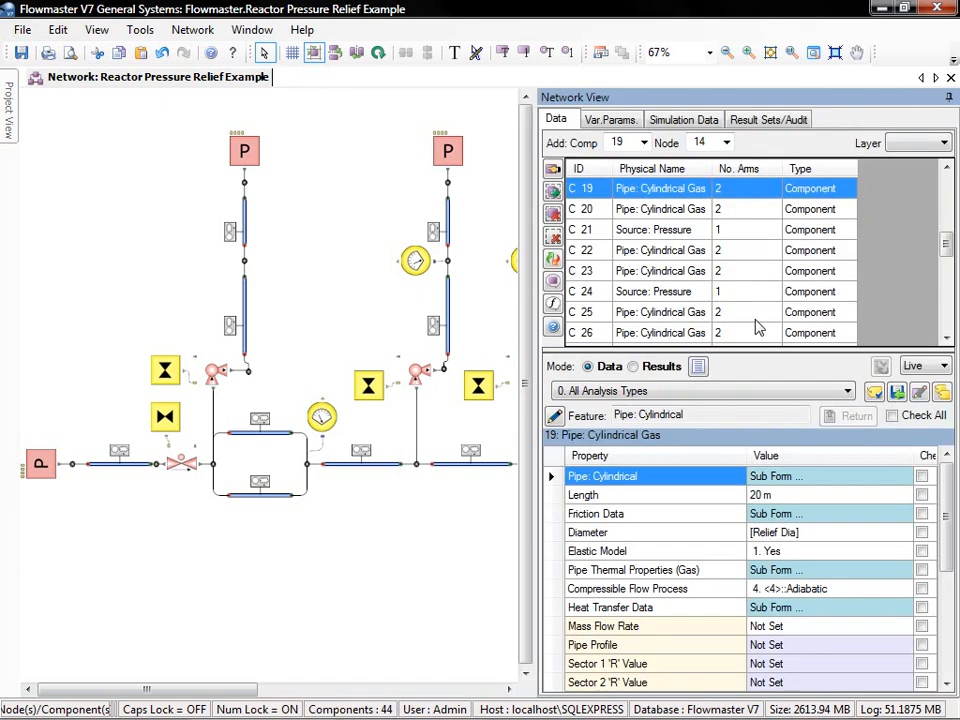
pyautogui.scroll(-3, 429, 578)
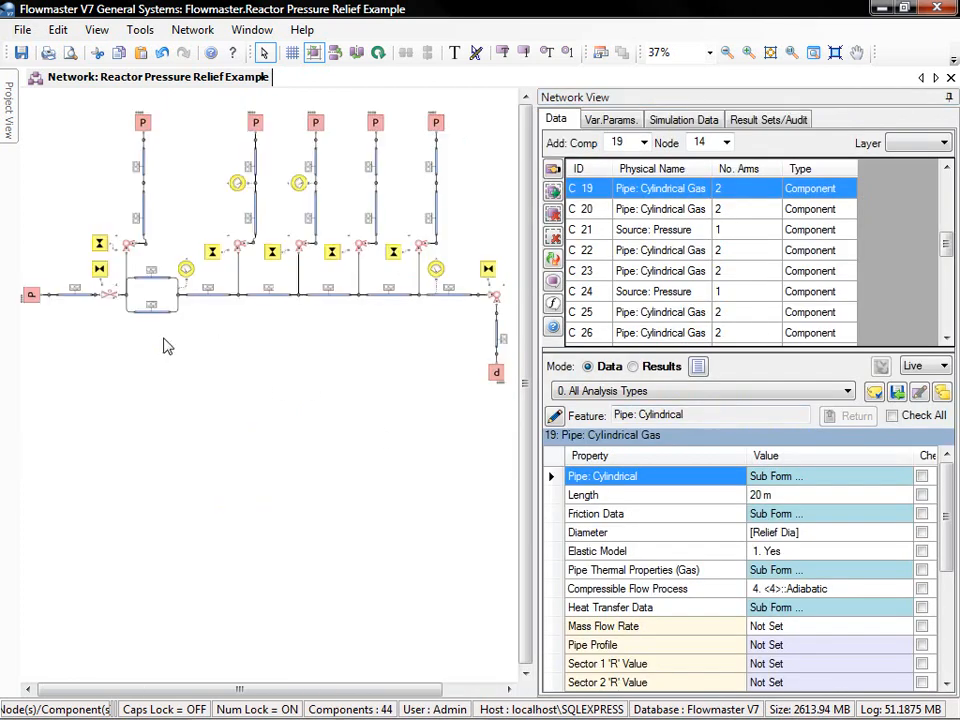
pyautogui.click(33, 298)
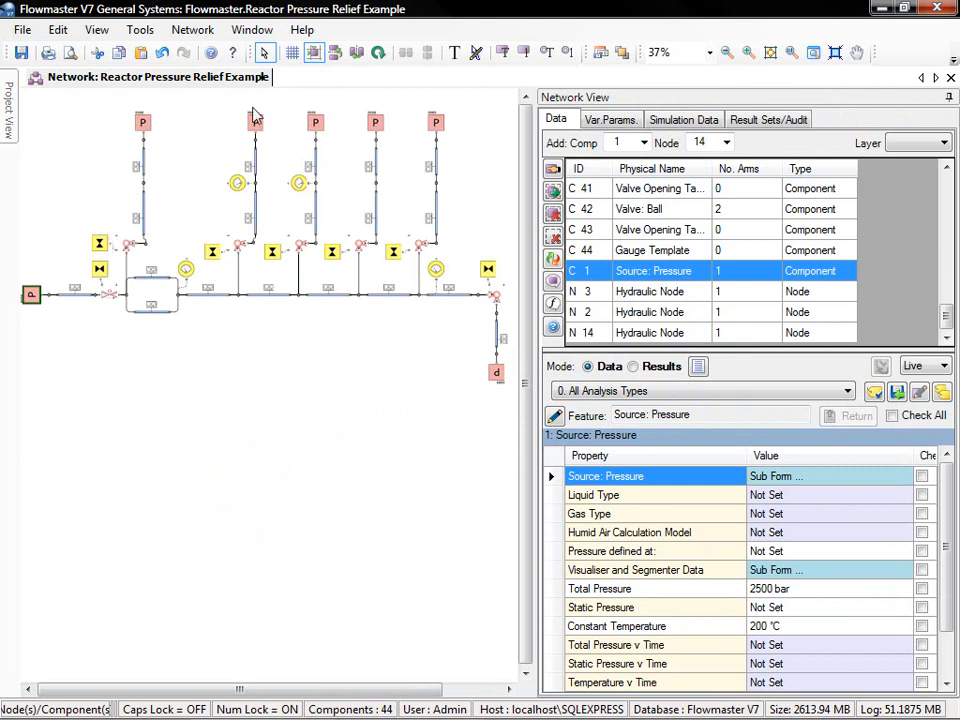
pyautogui.click(258, 354)
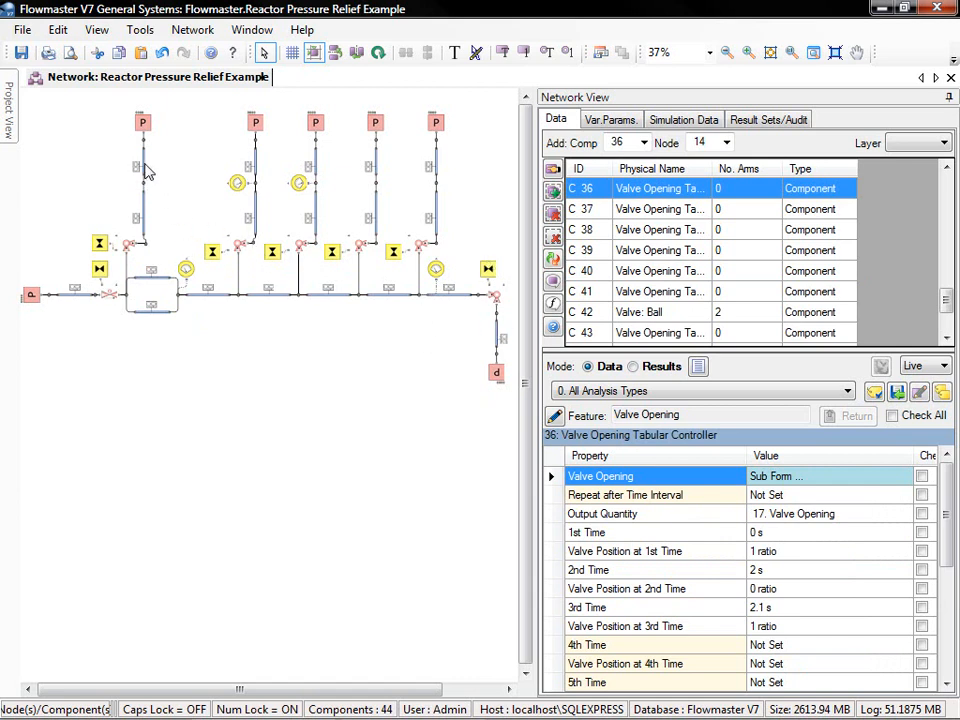
pyautogui.click(628, 119)
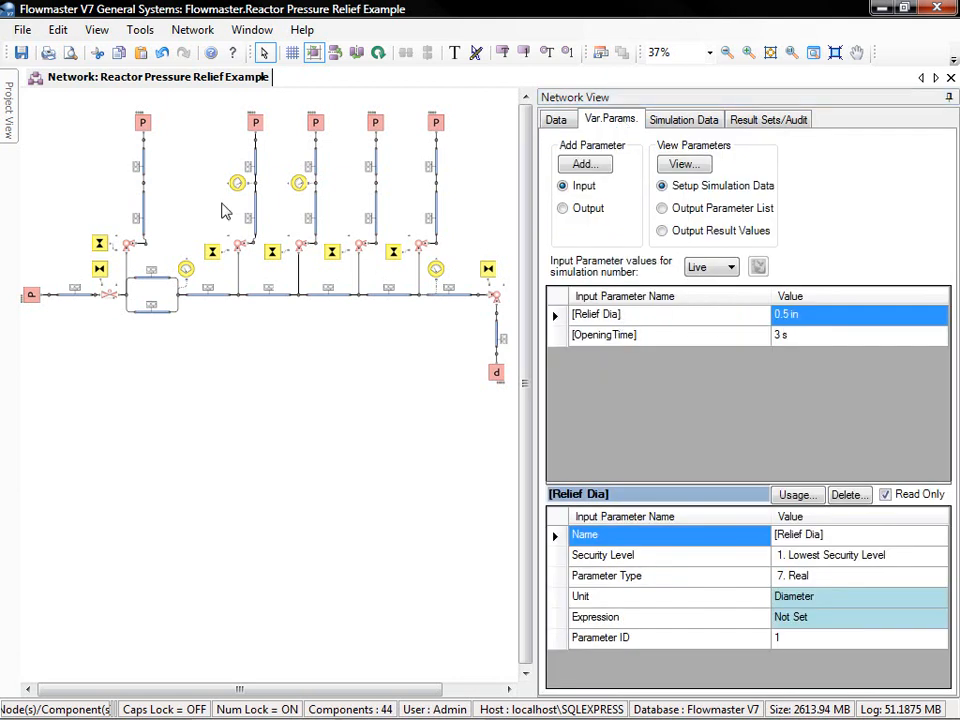
pyautogui.click(145, 208)
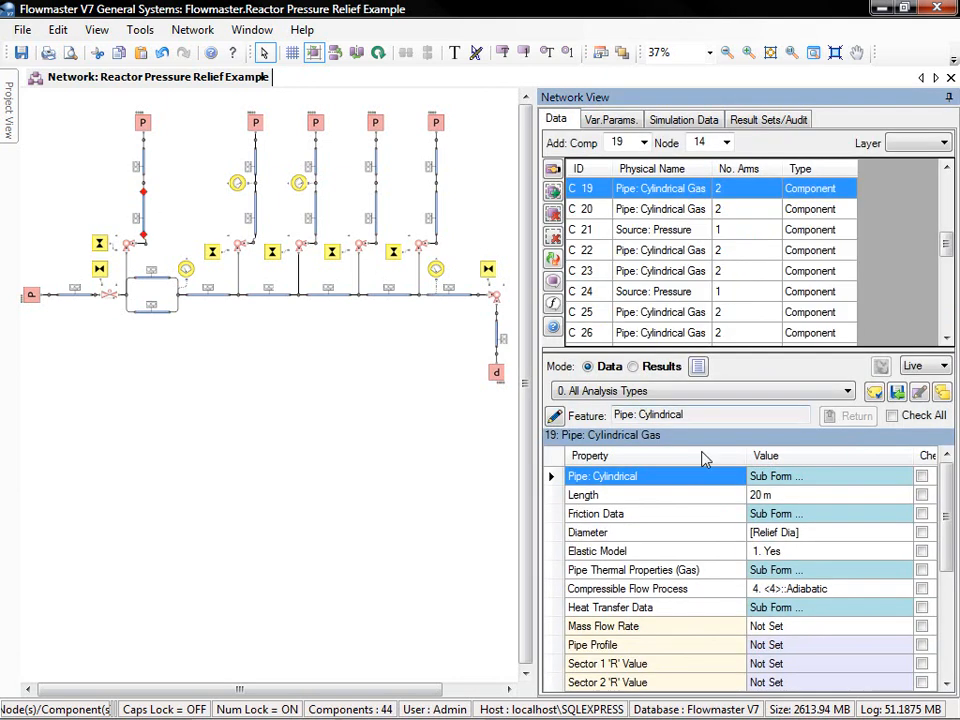
pyautogui.click(143, 160)
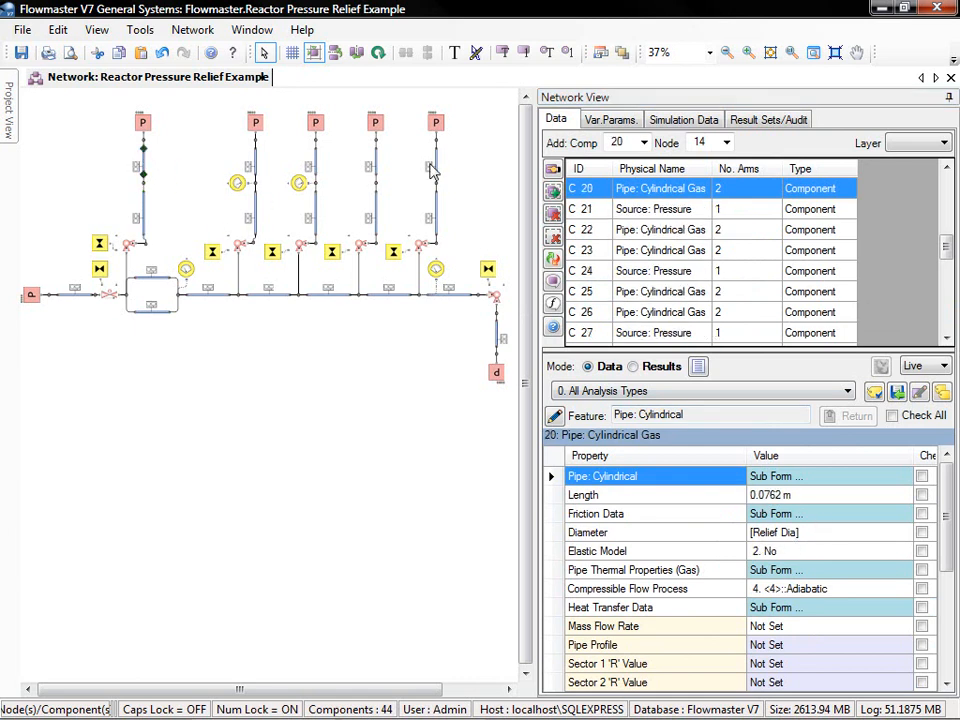
pyautogui.click(618, 121)
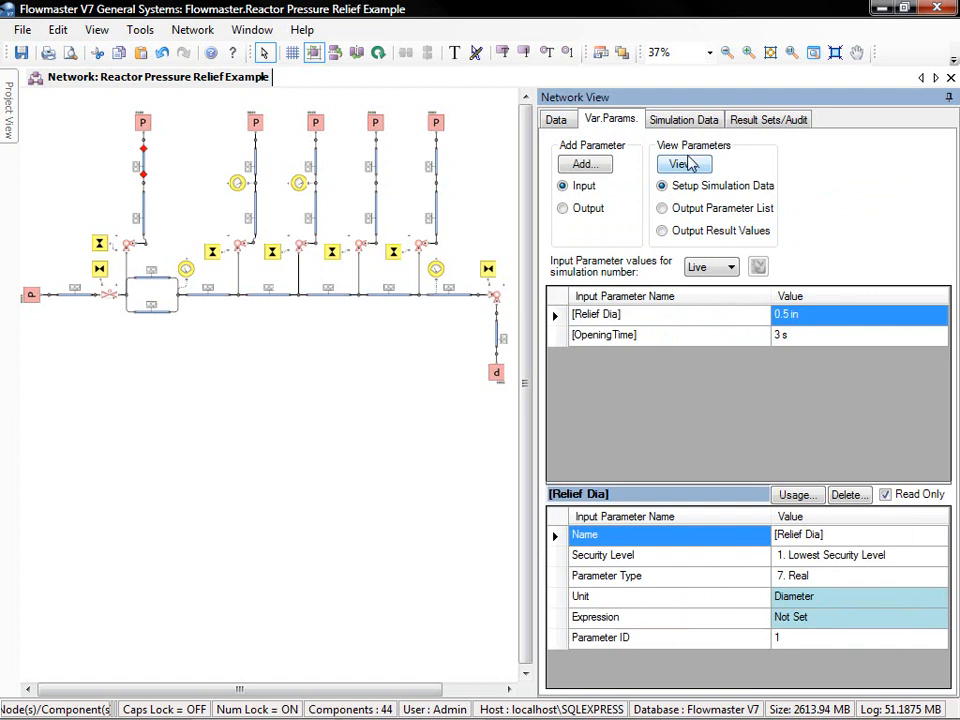
# - Open the input parameter simulation setup and switch it to value display for 3 required simulations
pyautogui.click(684, 166)
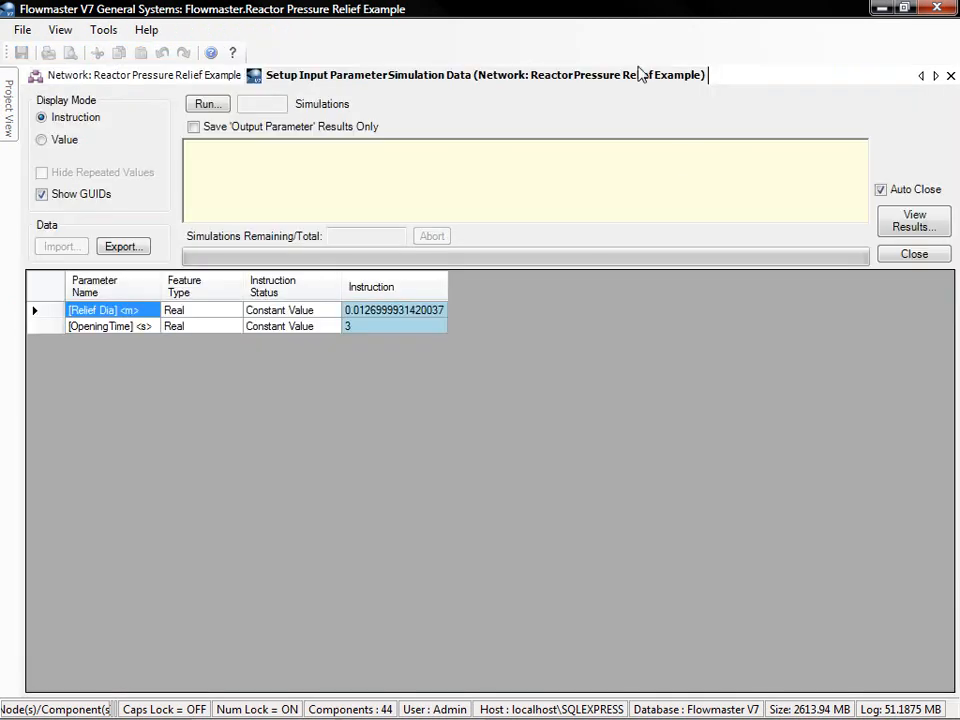
pyautogui.click(373, 318)
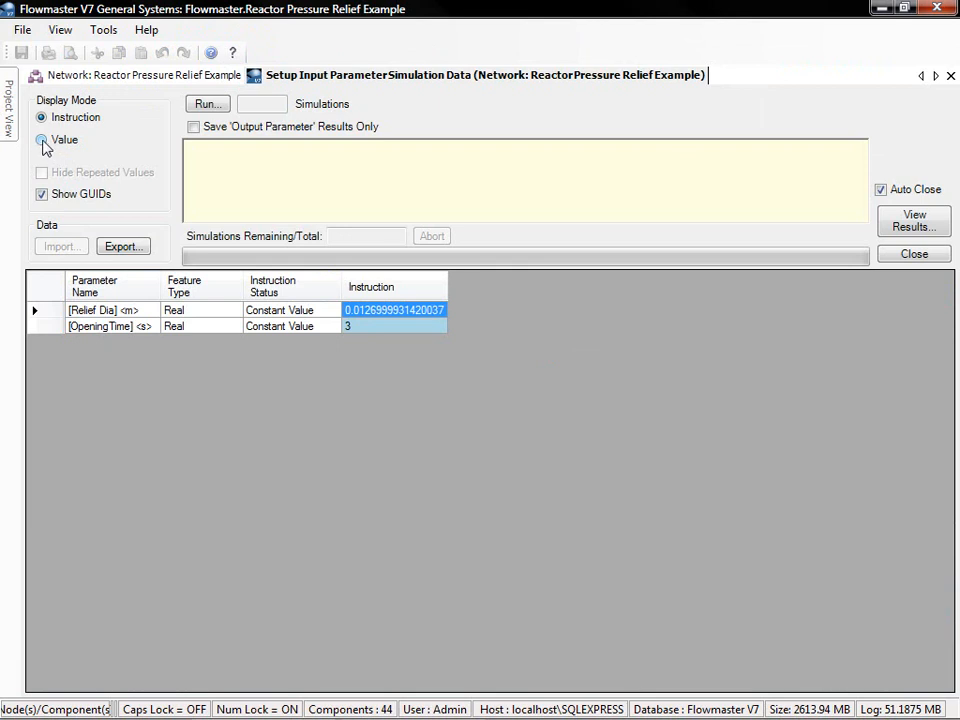
pyautogui.click(42, 141)
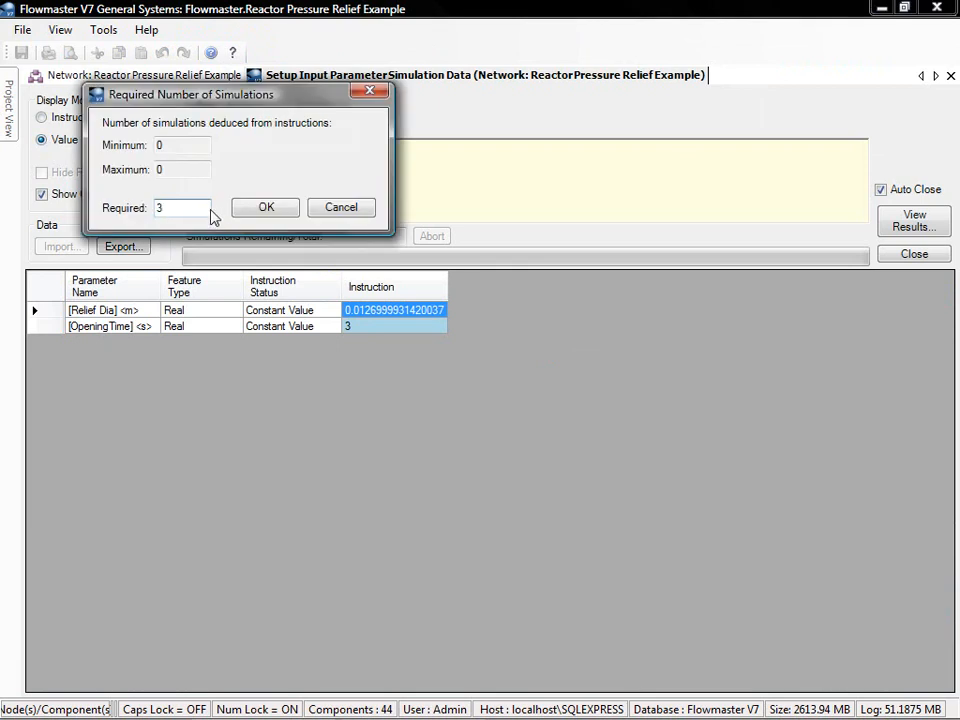
pyautogui.click(270, 208)
# - Set [Relief Dia] to 0.0508, .0254 and 0.0127 m for simulations 82, 83 and 84 respectively
pyautogui.click(296, 304)
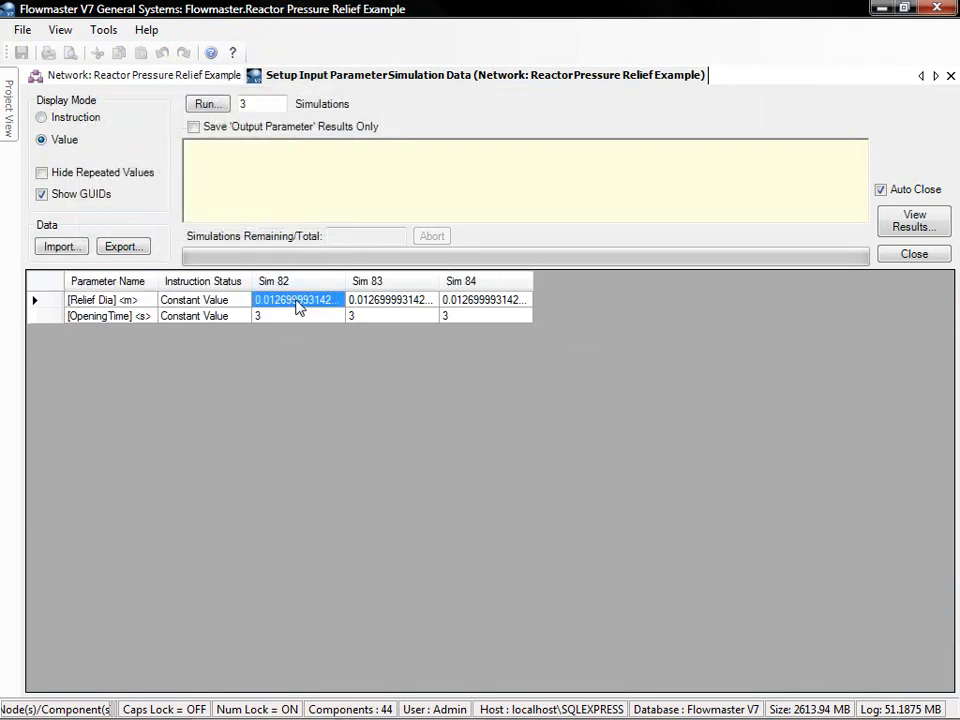
pyautogui.write('0.0508')
pyautogui.press('Tab')
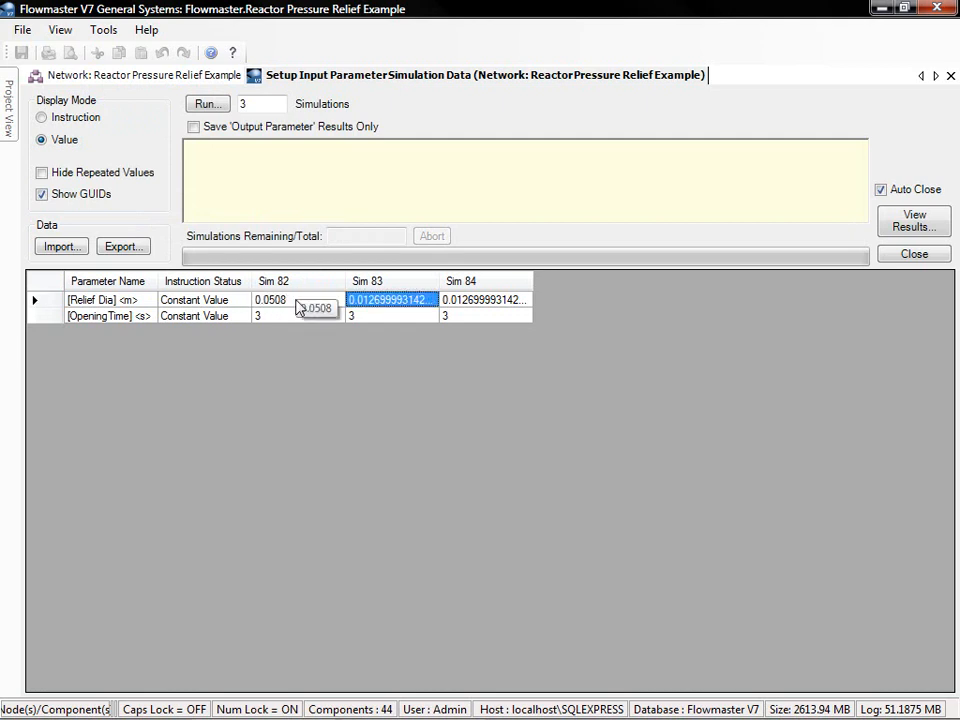
pyautogui.press('BackSpace')
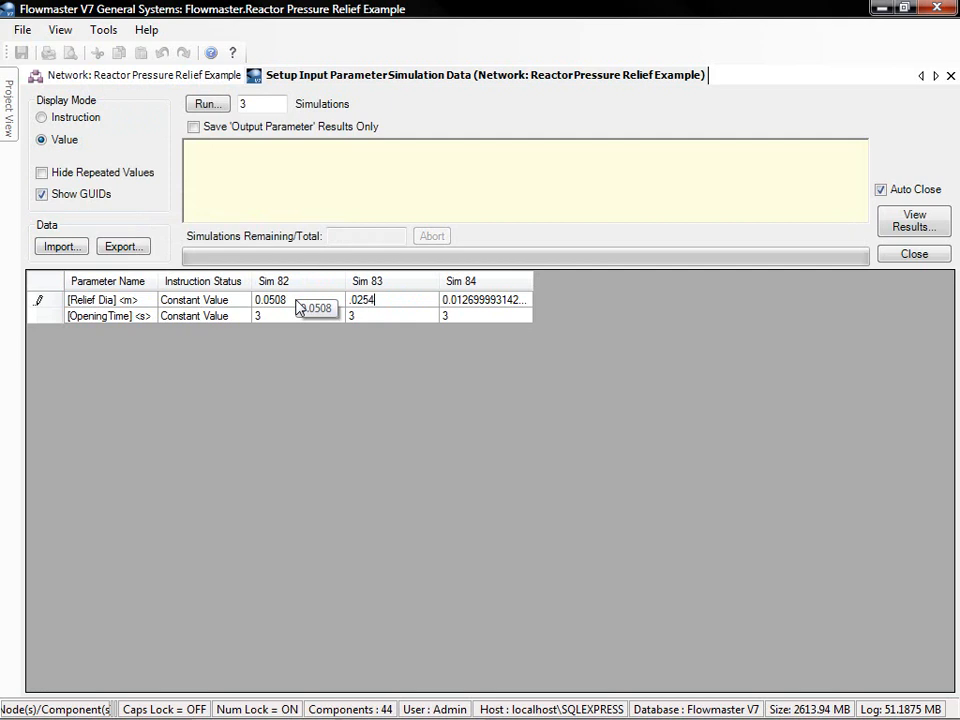
pyautogui.press('Tab')
pyautogui.write('0.')
# - Run the 3 parametric simulations and close the simulation setup
pyautogui.click(205, 104)
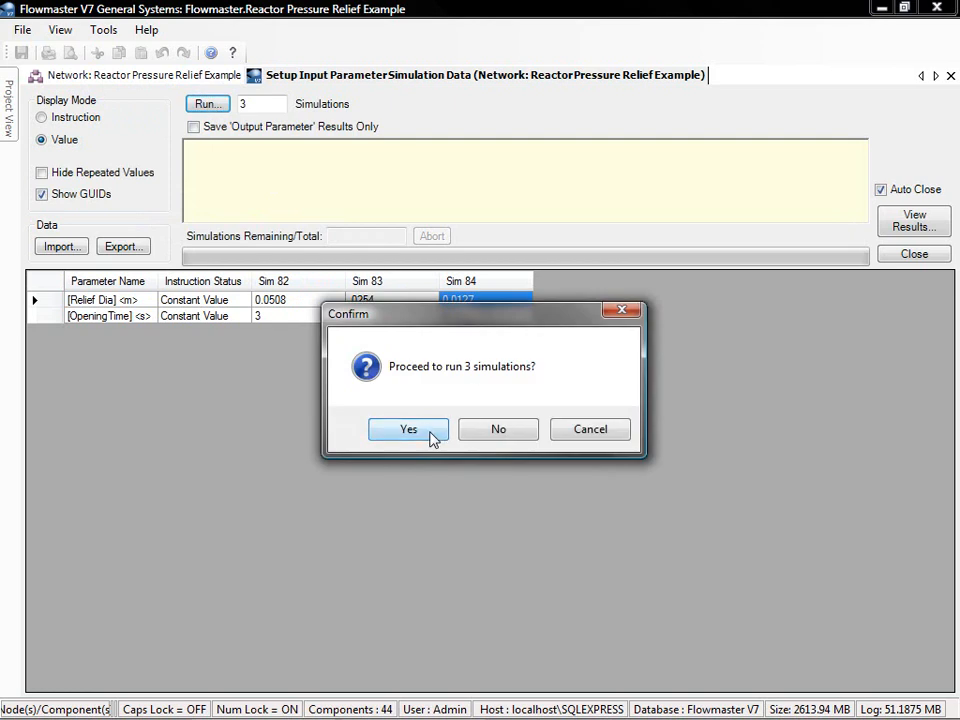
pyautogui.click(409, 429)
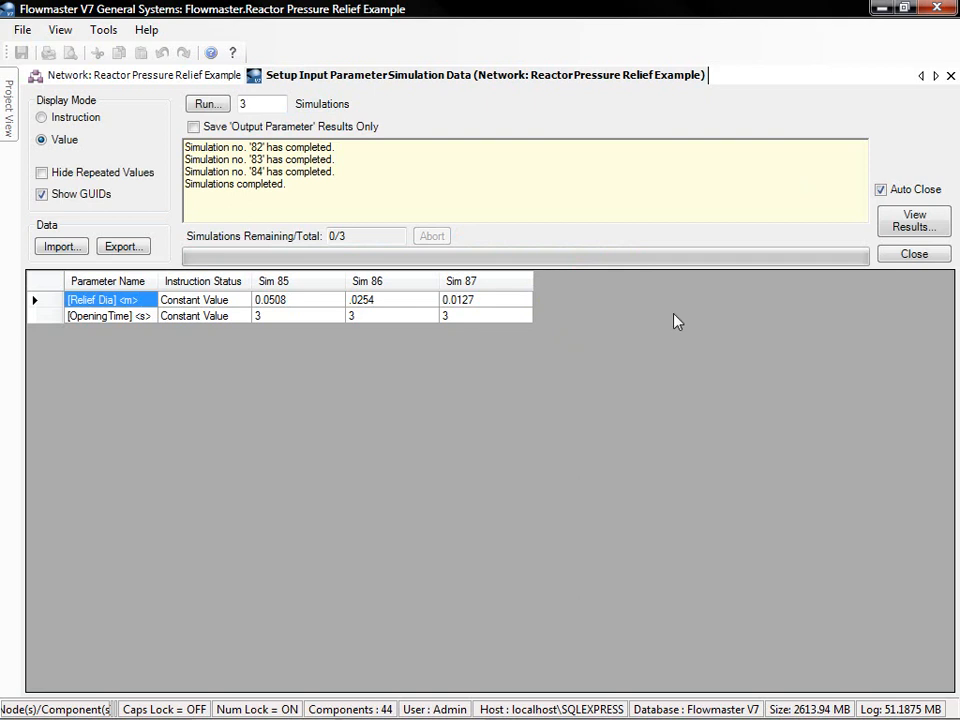
pyautogui.click(911, 253)
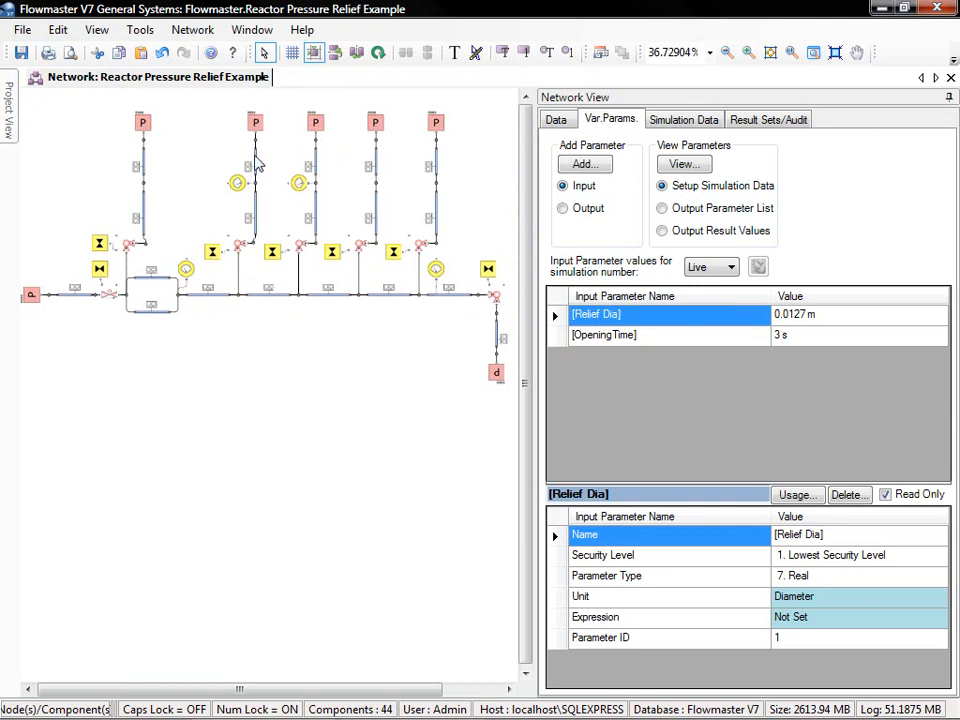
# - Select the upper relief pipe of the second branch and choose result sets 82 to 84 for review
pyautogui.click(256, 165)
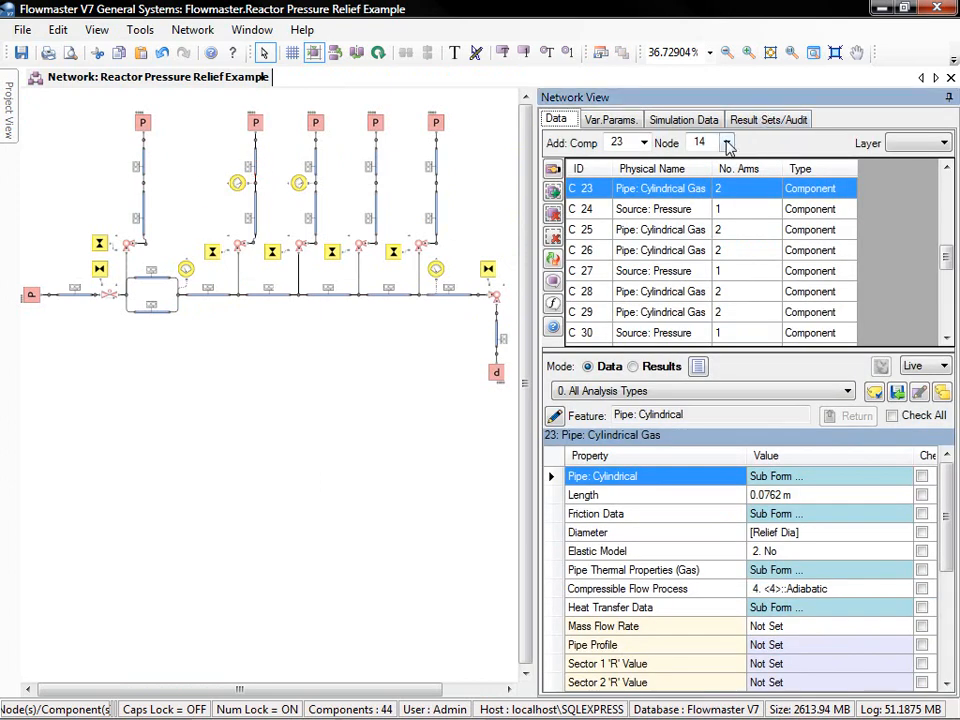
pyautogui.click(755, 120)
pyautogui.click(606, 160)
pyautogui.keyDown('shift'); pyautogui.click(606, 192); pyautogui.keyUp('shift')
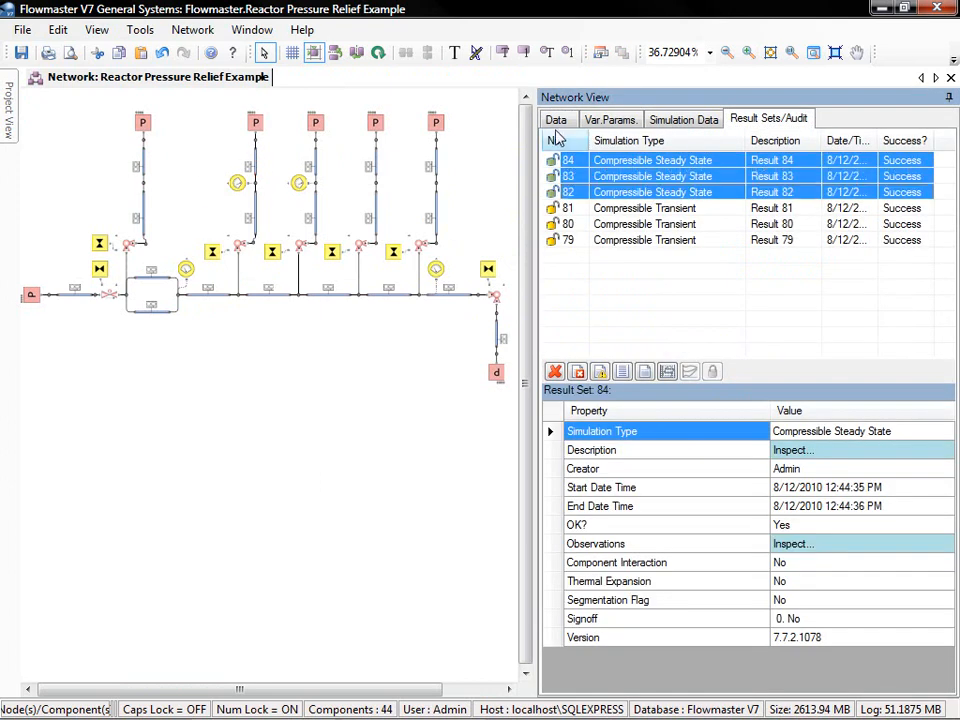
# - Plot the selected pipe's Arm 2 mass flow rate against the result numbers, read its data points and close the plot
pyautogui.click(552, 120)
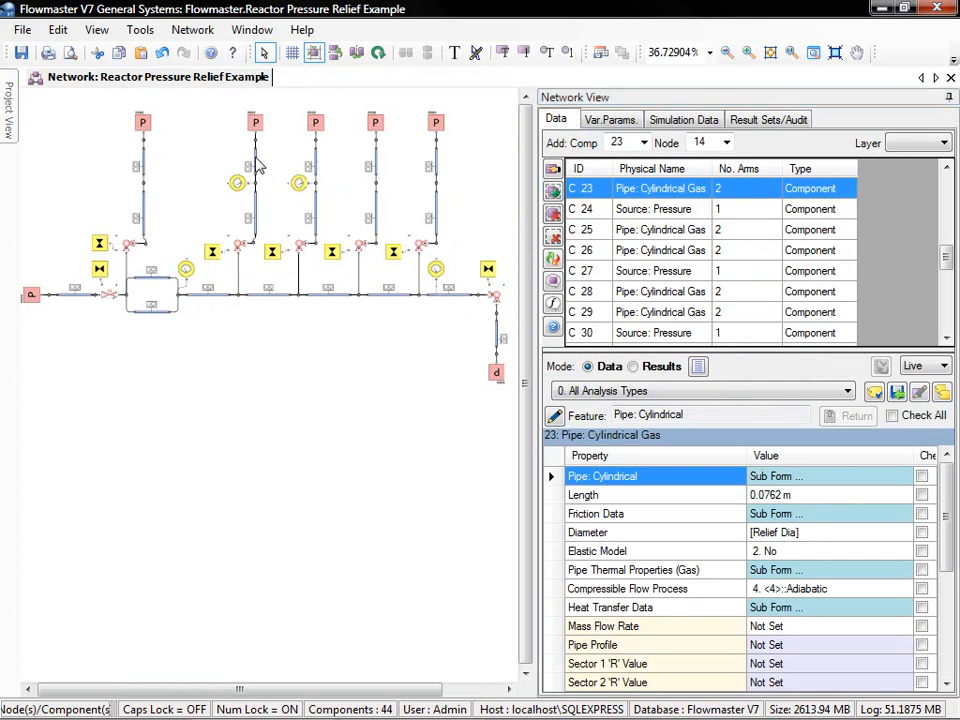
pyautogui.click(632, 366)
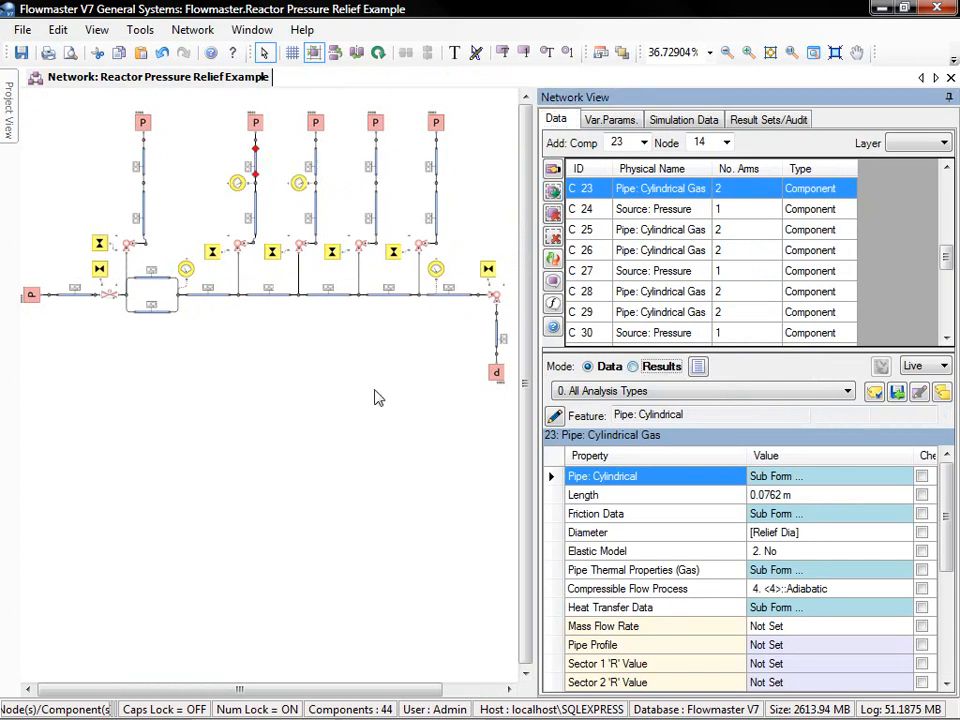
pyautogui.click(810, 471)
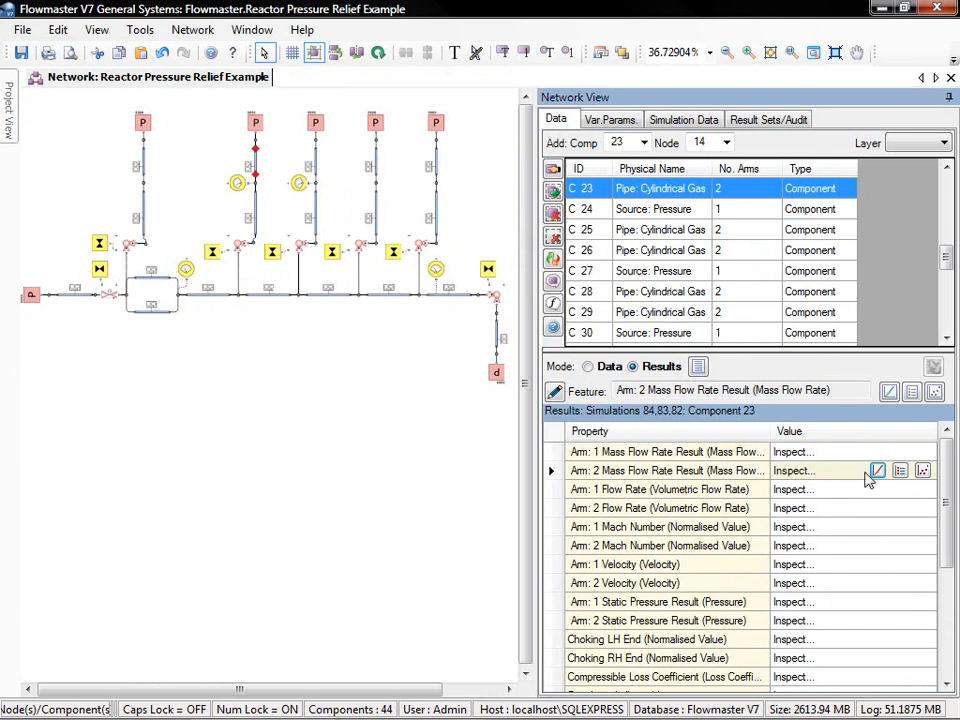
pyautogui.click(878, 471)
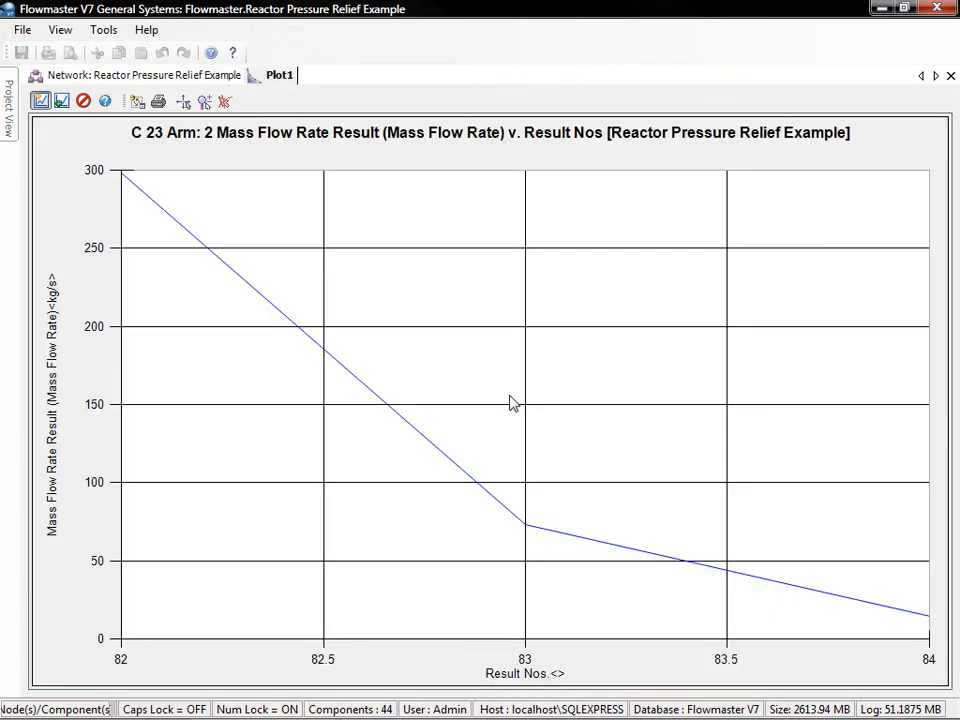
pyautogui.moveTo(122, 180)
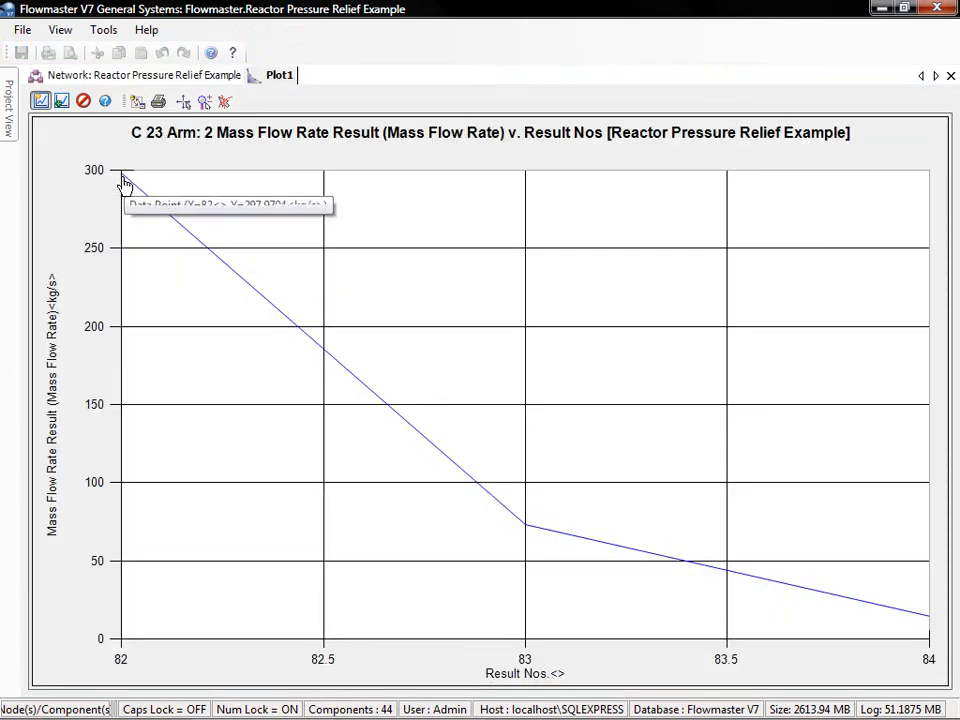
pyautogui.moveTo(524, 527)
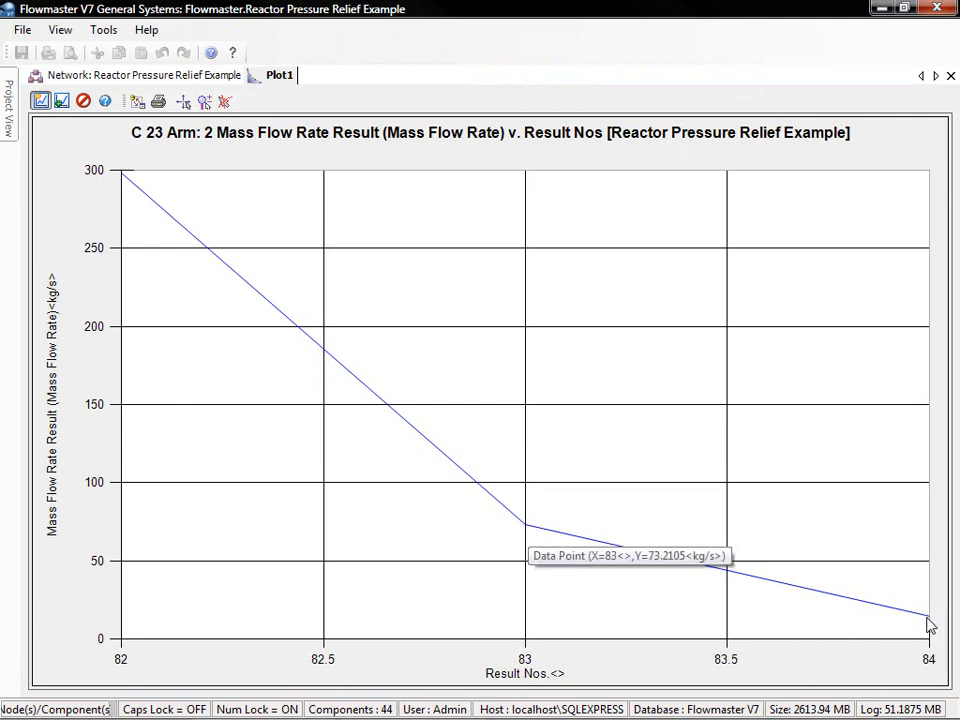
pyautogui.moveTo(137, 204)
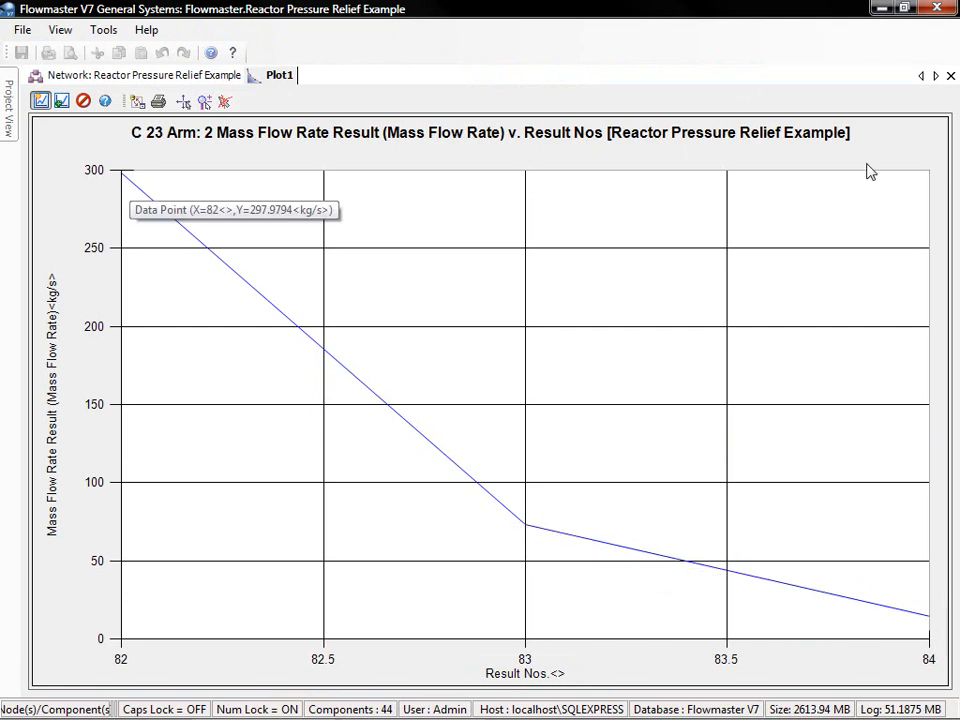
pyautogui.click(950, 76)
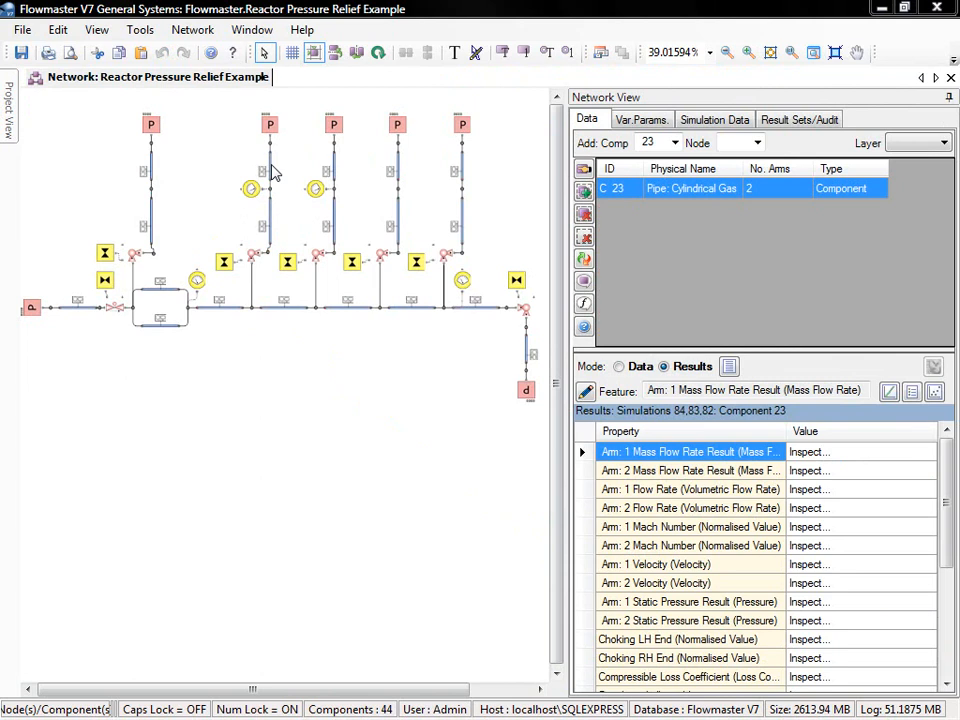
# - Plot the pipe's Arm 2 Mach number across the three results, examine the curve and close the plot
pyautogui.click(828, 546)
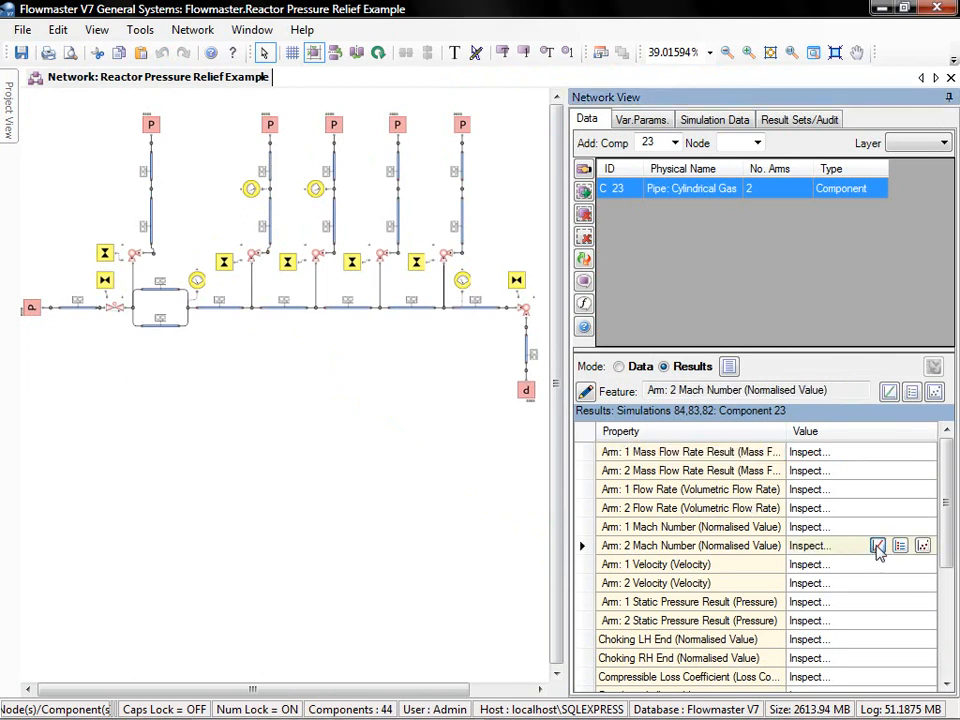
pyautogui.click(877, 546)
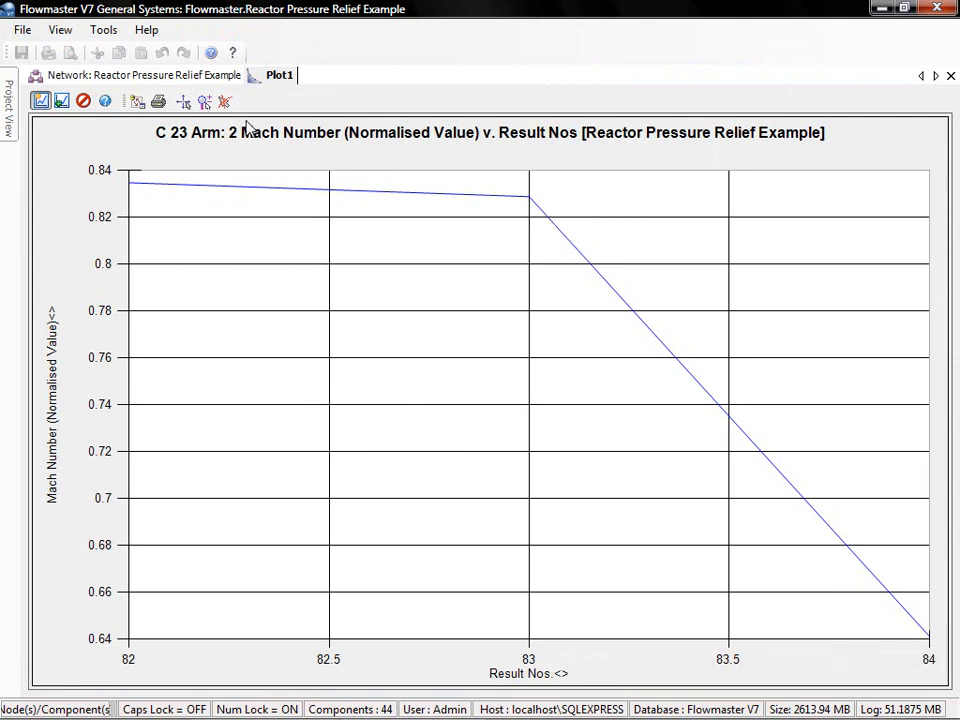
pyautogui.click(951, 76)
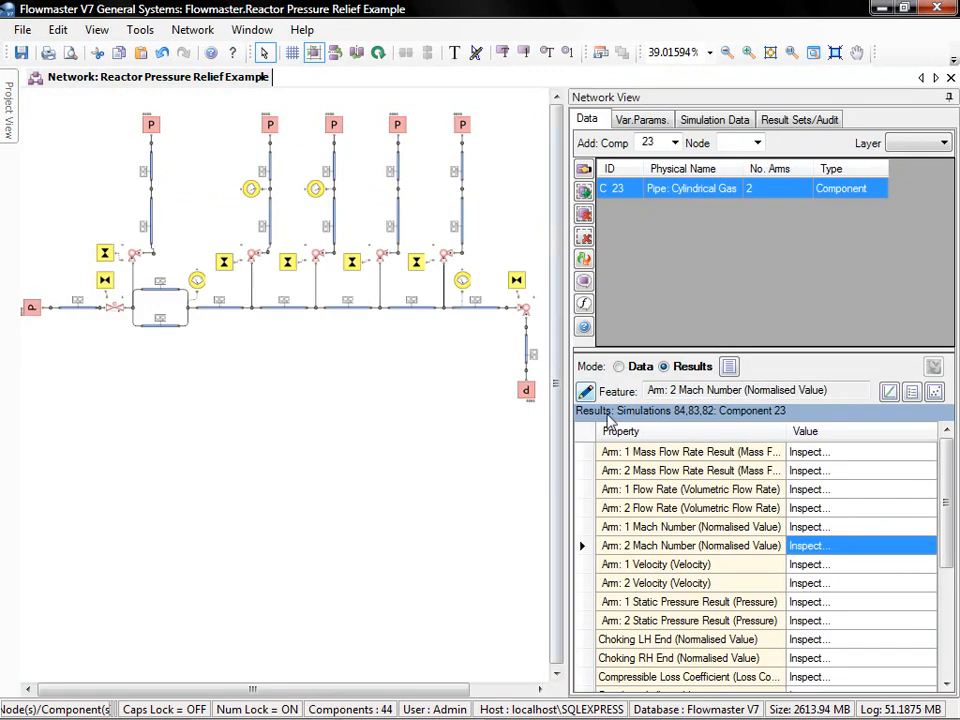
# - Plot the pipe's Arm 2 velocity across the three results, examine the curve and close the plot
pyautogui.click(816, 584)
pyautogui.click(878, 585)
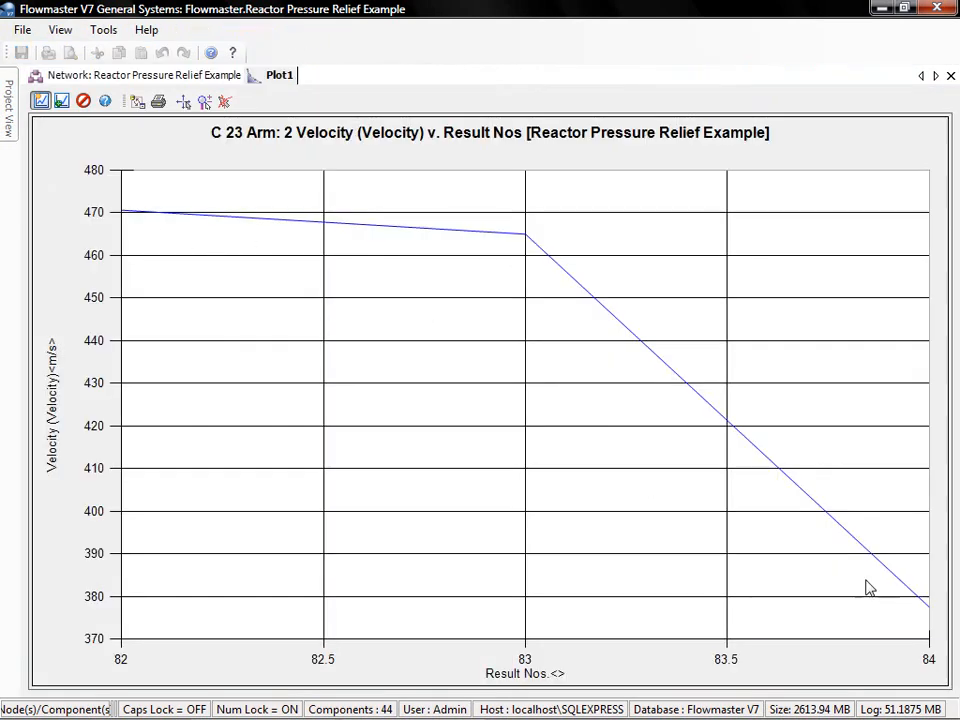
pyautogui.moveTo(936, 614)
pyautogui.click(951, 77)
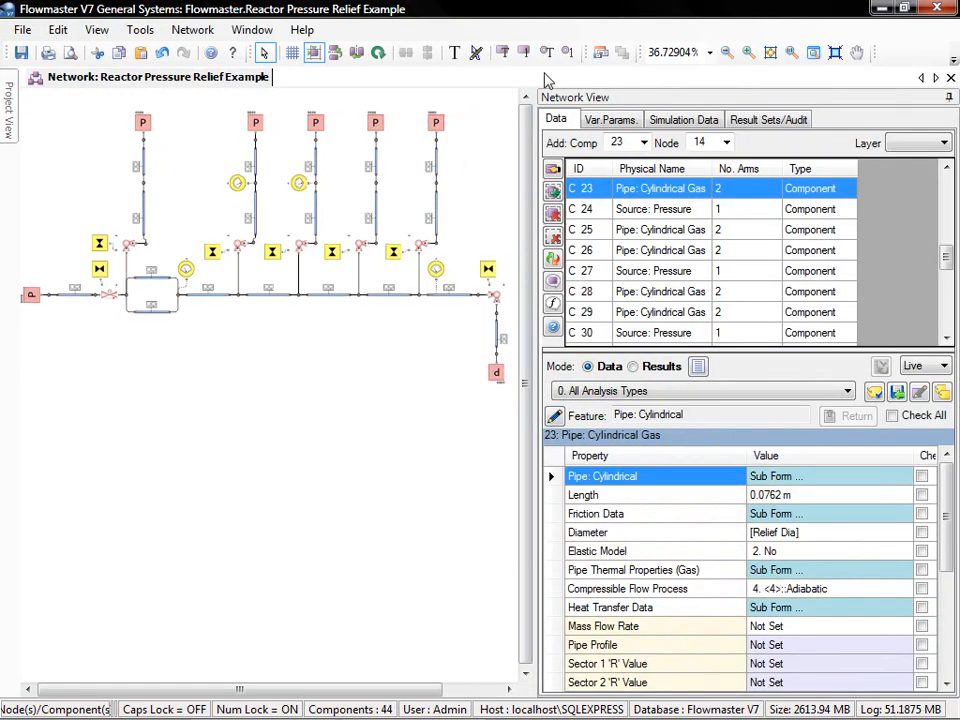
# - Change the unit of the [Relief Dia] input parameter to inches
pyautogui.click(612, 119)
pyautogui.click(902, 318)
pyautogui.click(904, 317)
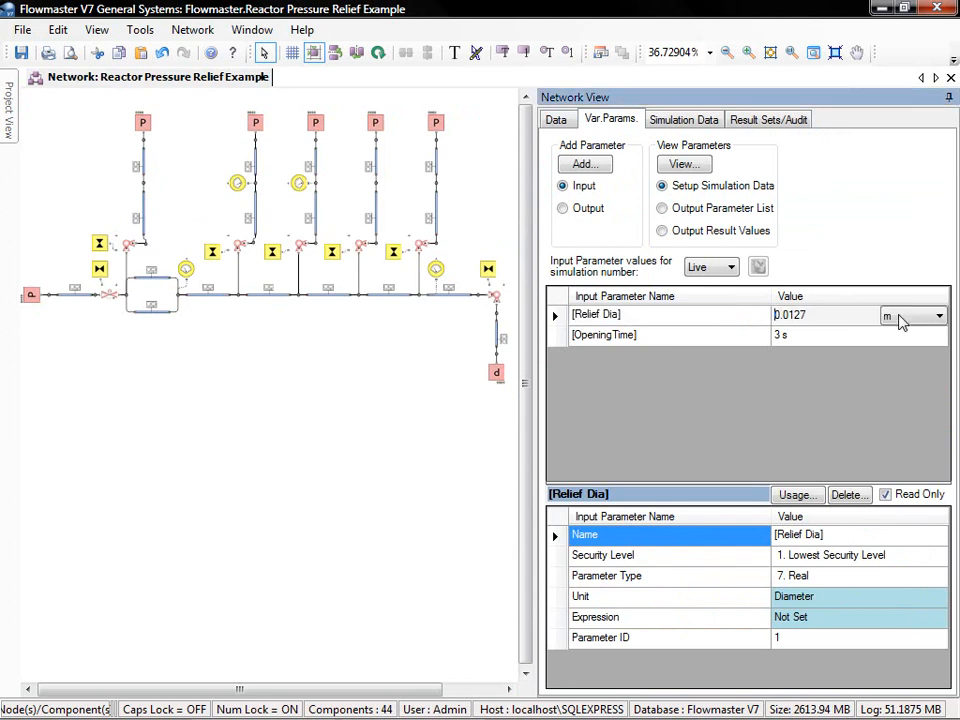
pyautogui.click(905, 344)
pyautogui.click(356, 357)
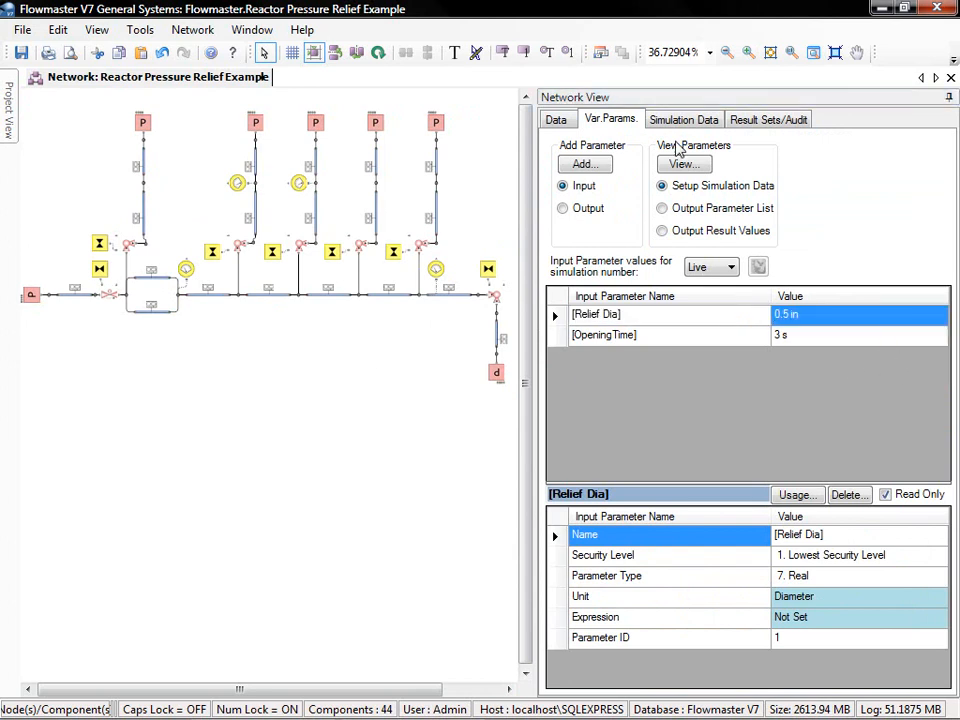
# - Set the network's simulation type to 9. Compressible Transient
pyautogui.click(683, 119)
pyautogui.click(846, 216)
pyautogui.click(846, 216)
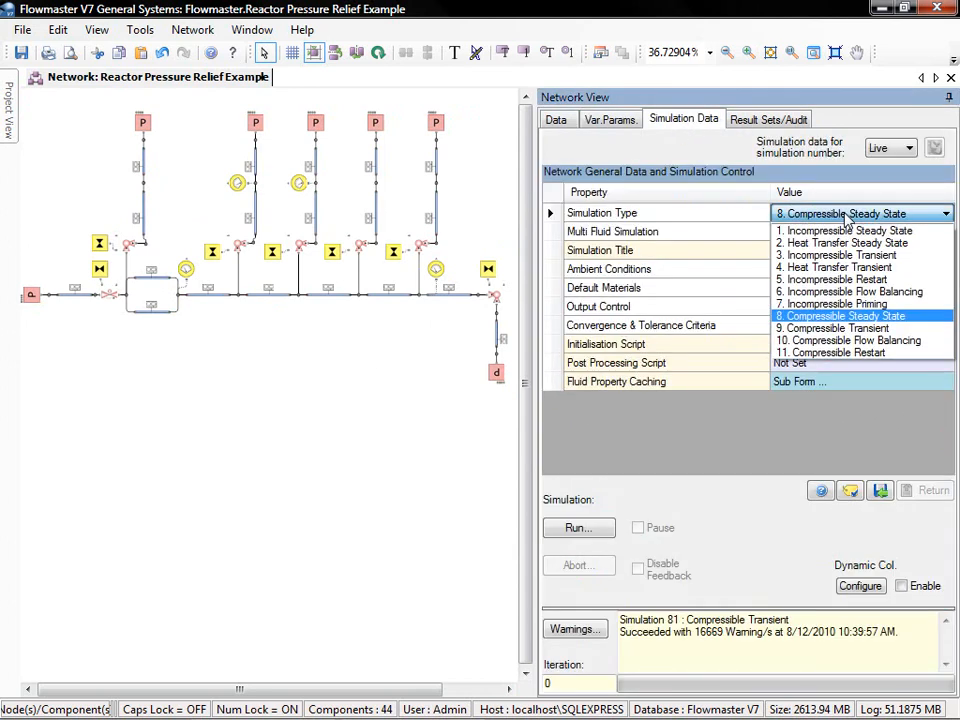
pyautogui.click(835, 328)
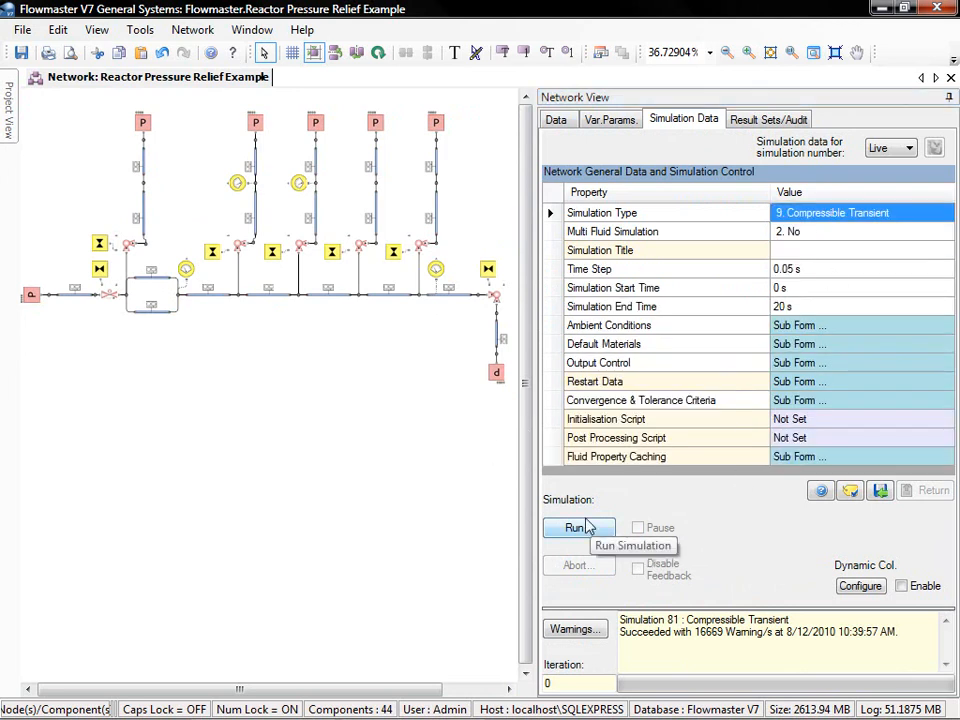
# - Load result set 80, plot the pressure signal of gauge C34 beside the pipe loop against time, and examine the curve
pyautogui.click(781, 121)
pyautogui.doubleClick(641, 224)
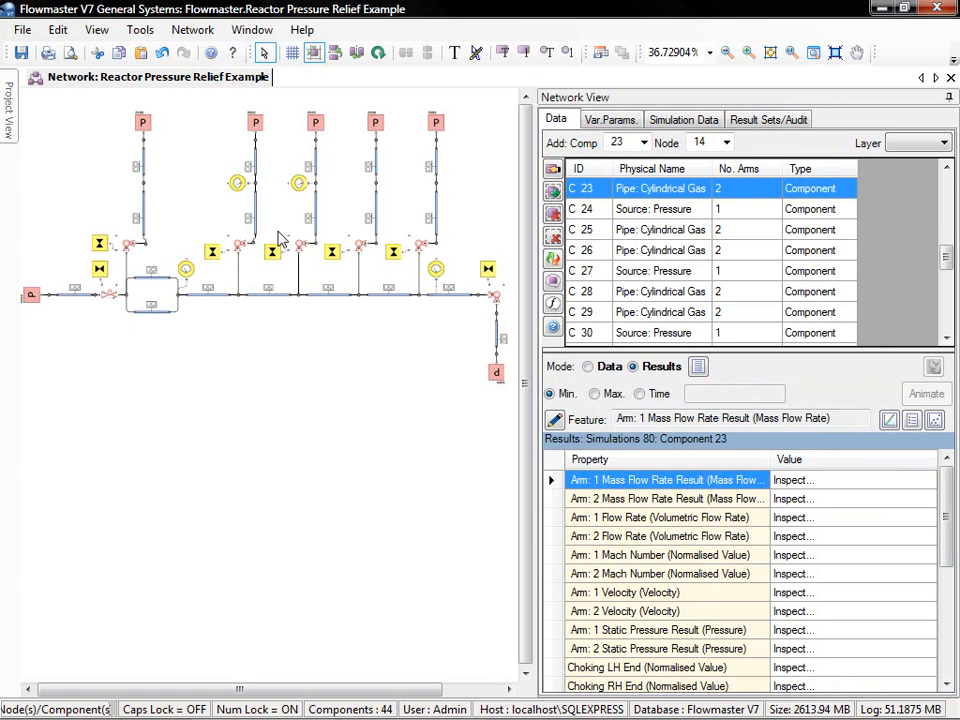
pyautogui.click(188, 274)
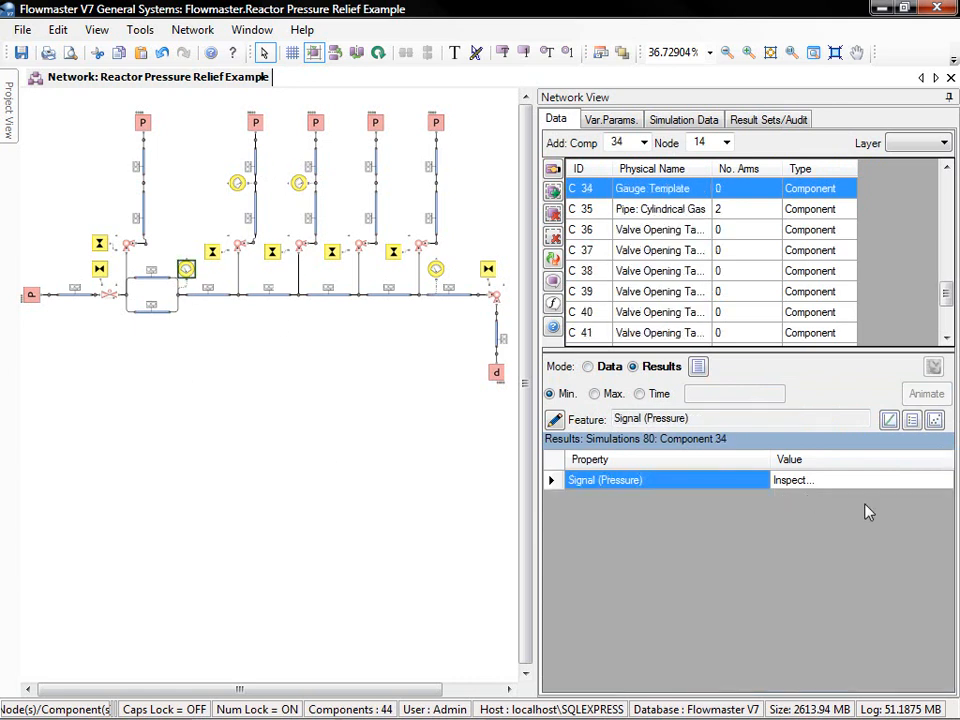
pyautogui.click(840, 482)
pyautogui.click(894, 482)
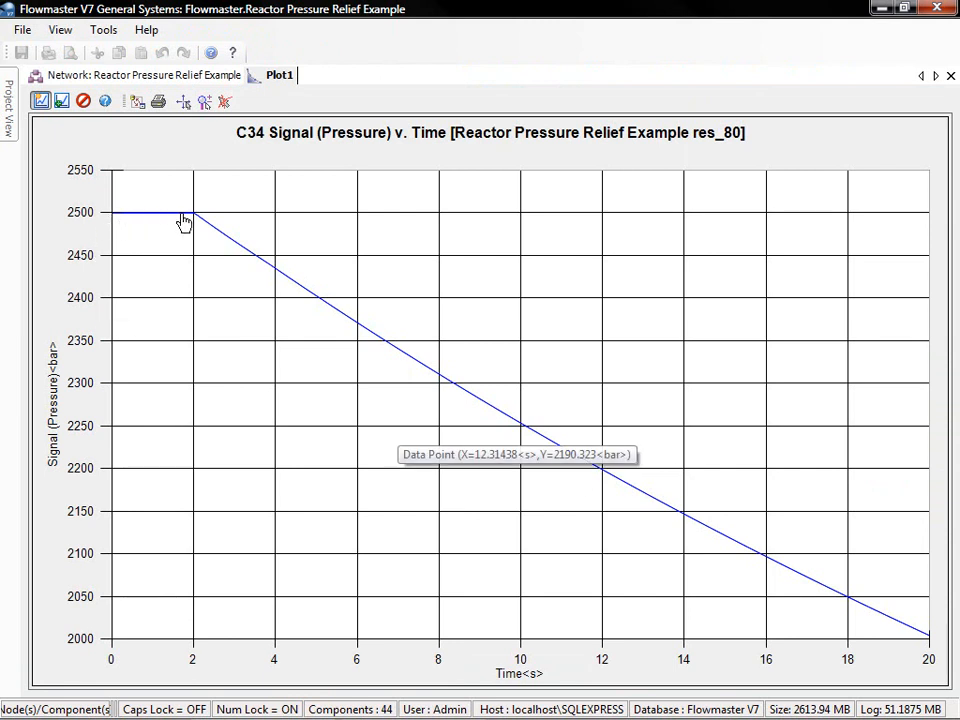
pyautogui.moveTo(508, 437)
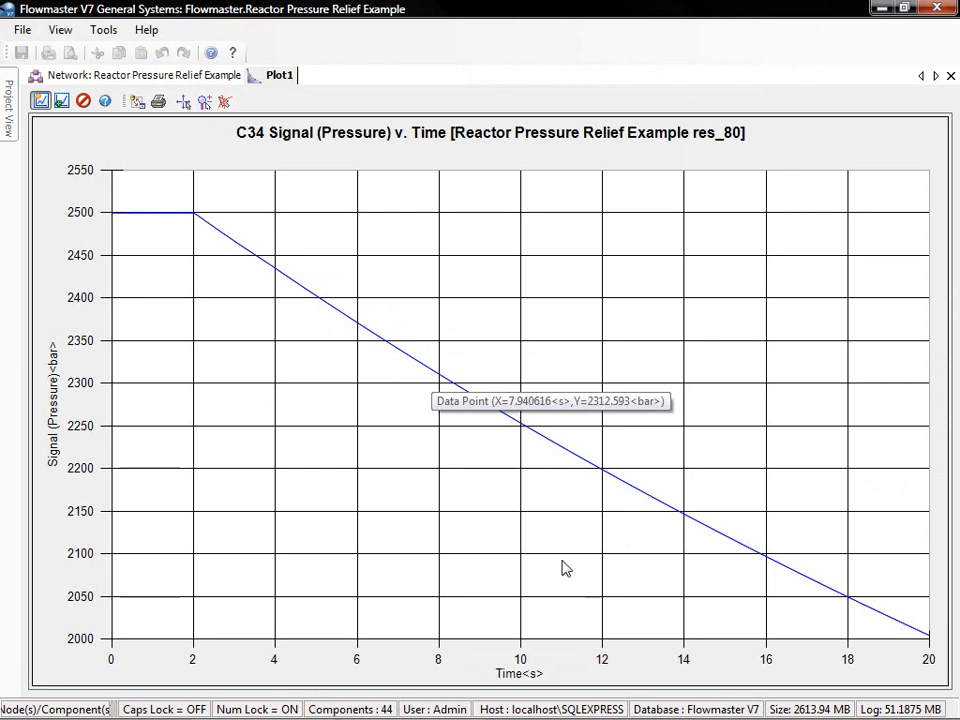
# - Set the pressure plot to add further curves and return to the network's simulation data
pyautogui.click(62, 101)
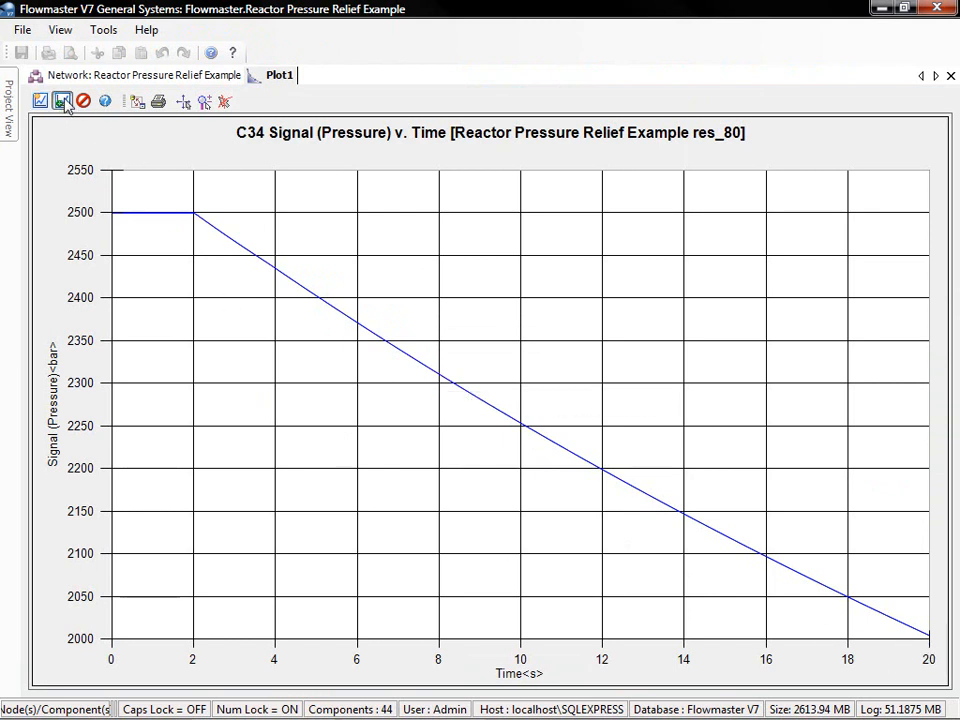
pyautogui.click(115, 77)
pyautogui.click(682, 119)
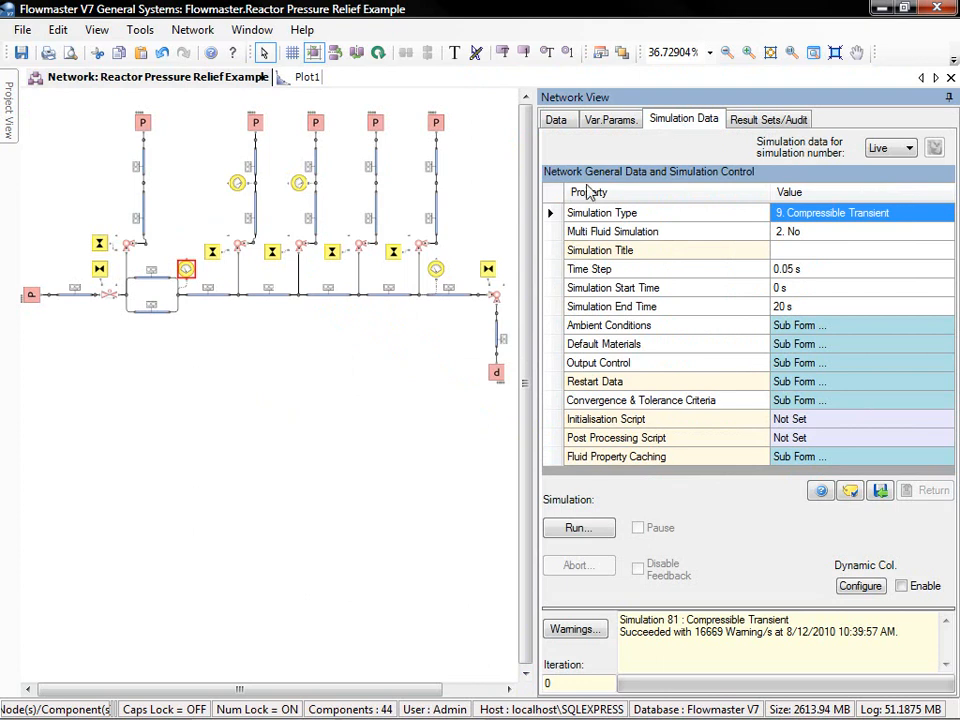
# - Set the live value of the [Relief Dia] input parameter to 1 in and return to the simulation data
pyautogui.click(607, 119)
pyautogui.click(799, 315)
pyautogui.moveTo(797, 315); pyautogui.dragTo(775, 310)
pyautogui.write('1')
pyautogui.press('Return')
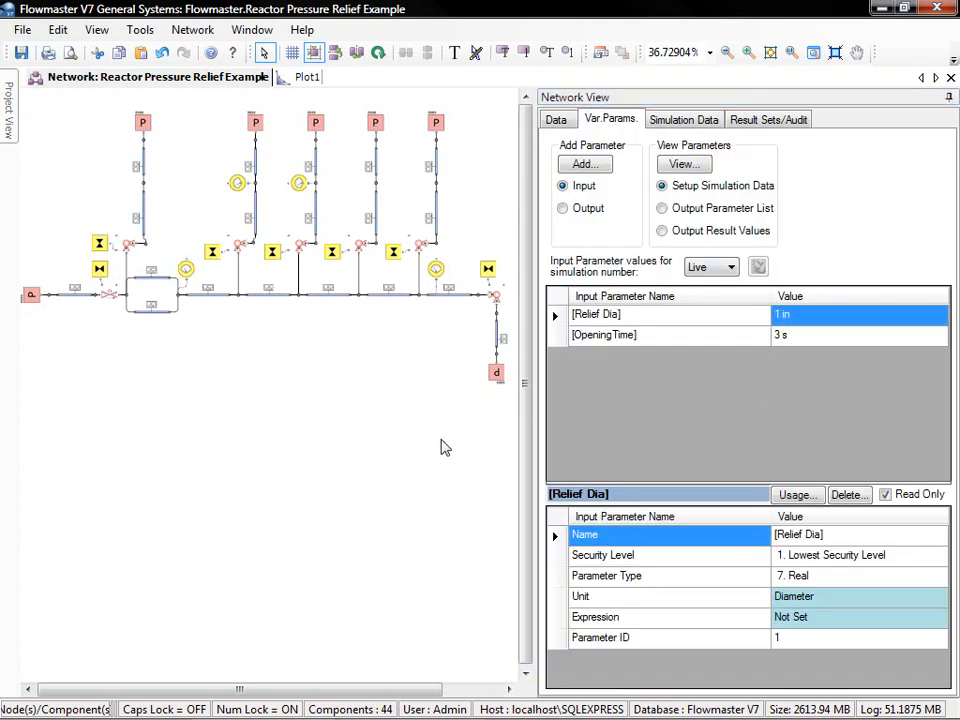
pyautogui.click(683, 119)
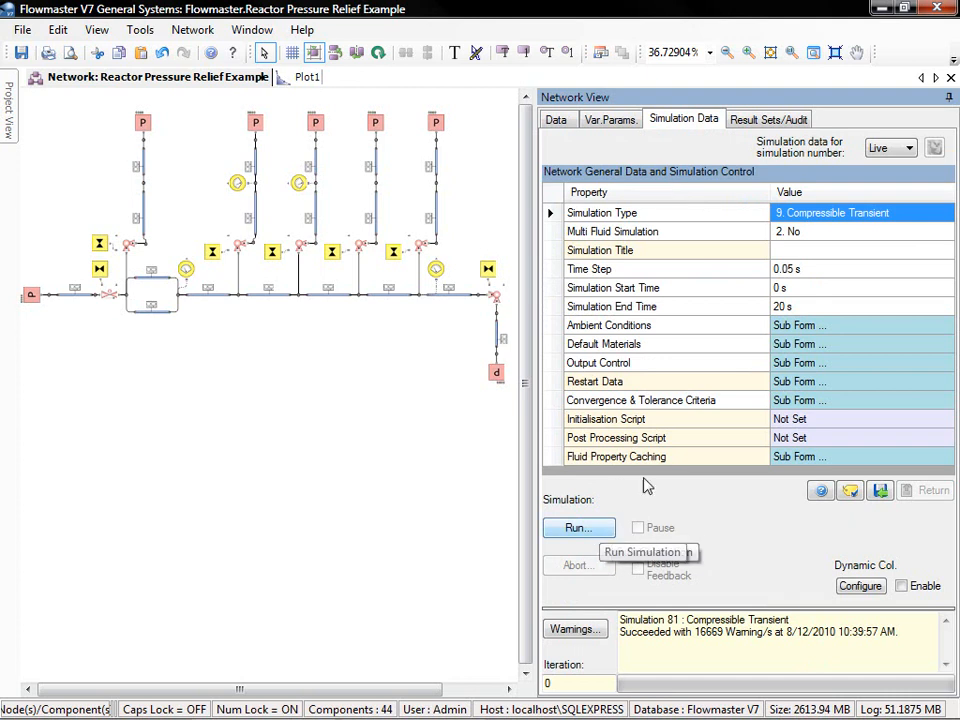
# - Open the [Relief Dia] value for editing and go back to the simulation data
pyautogui.click(607, 119)
pyautogui.click(797, 315)
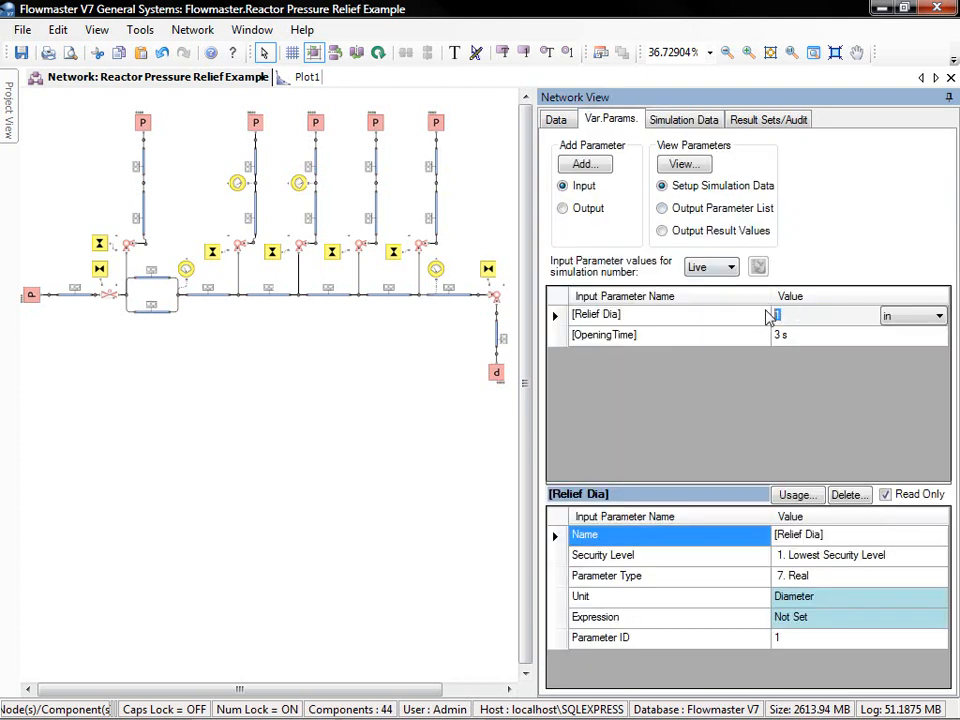
pyautogui.click(683, 119)
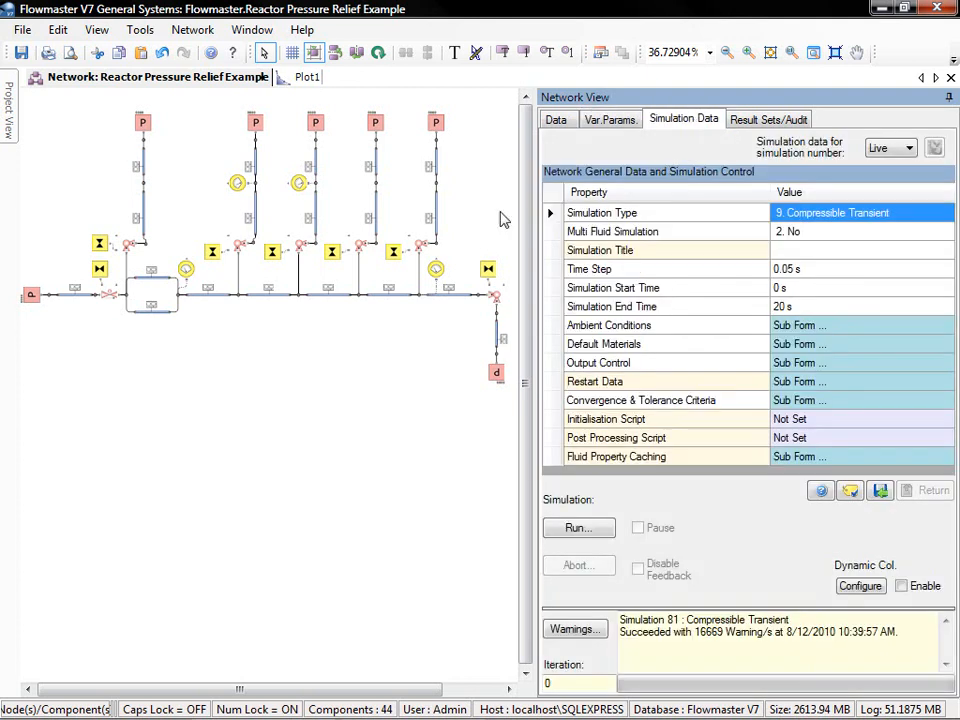
# - Select the compressible transient result sets 81 and 79 together for comparison
pyautogui.click(773, 117)
pyautogui.click(630, 208)
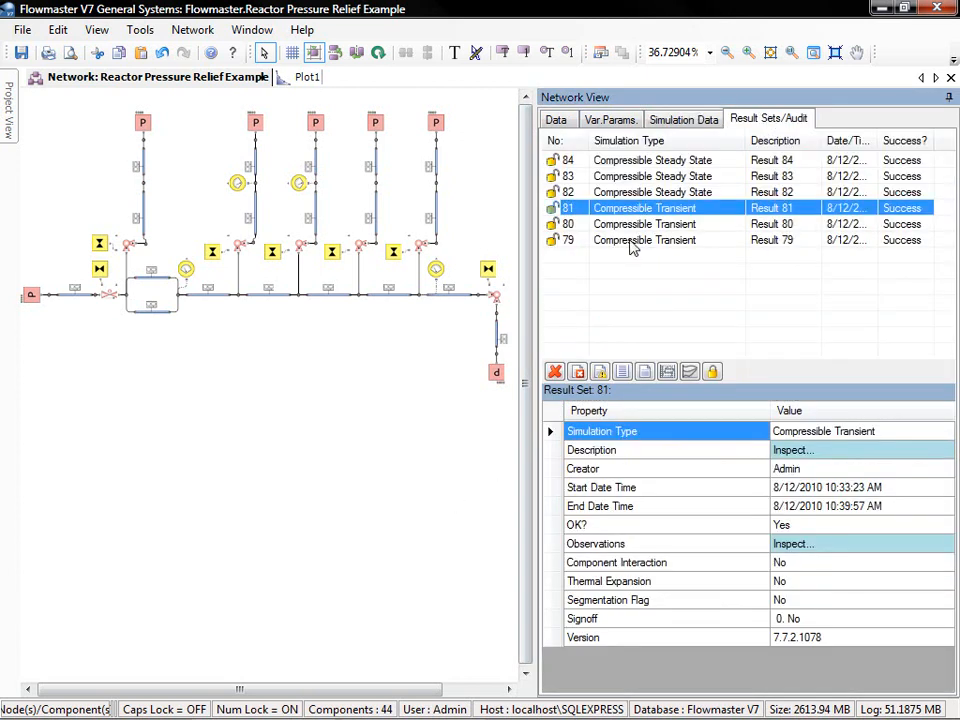
pyautogui.keyDown('shift'); pyautogui.click(628, 241); pyautogui.keyUp('shift')
pyautogui.click(635, 210)
pyautogui.keyDown('shift'); pyautogui.click(633, 242); pyautogui.keyUp('shift')
# - Add gauge C34's pressure signal curves from results 81 and 79 to the existing plot and display it
pyautogui.click(558, 120)
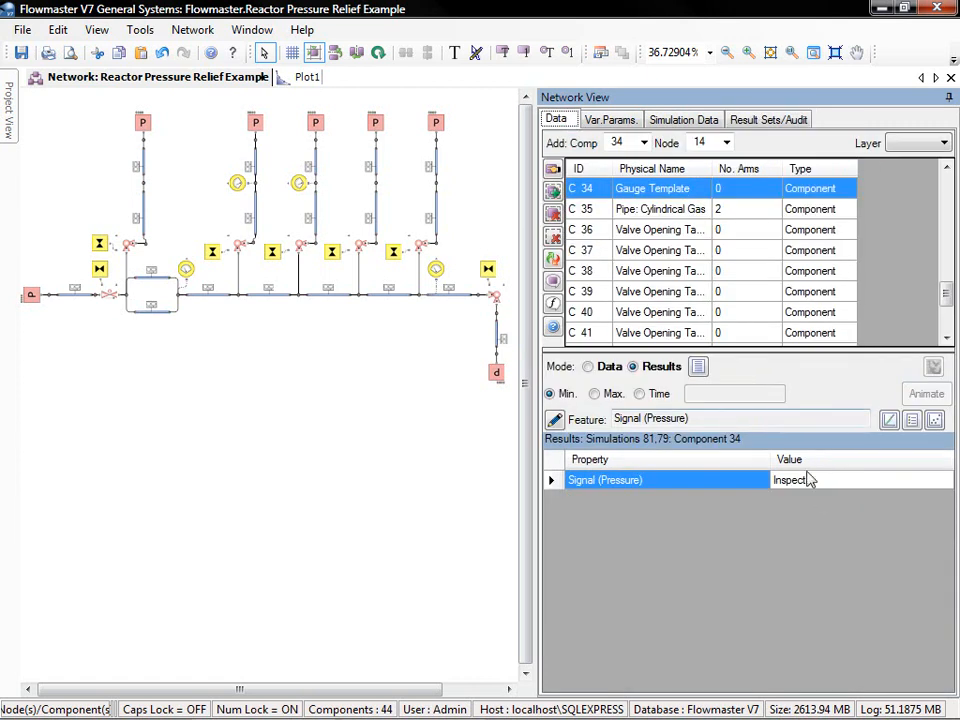
pyautogui.click(765, 481)
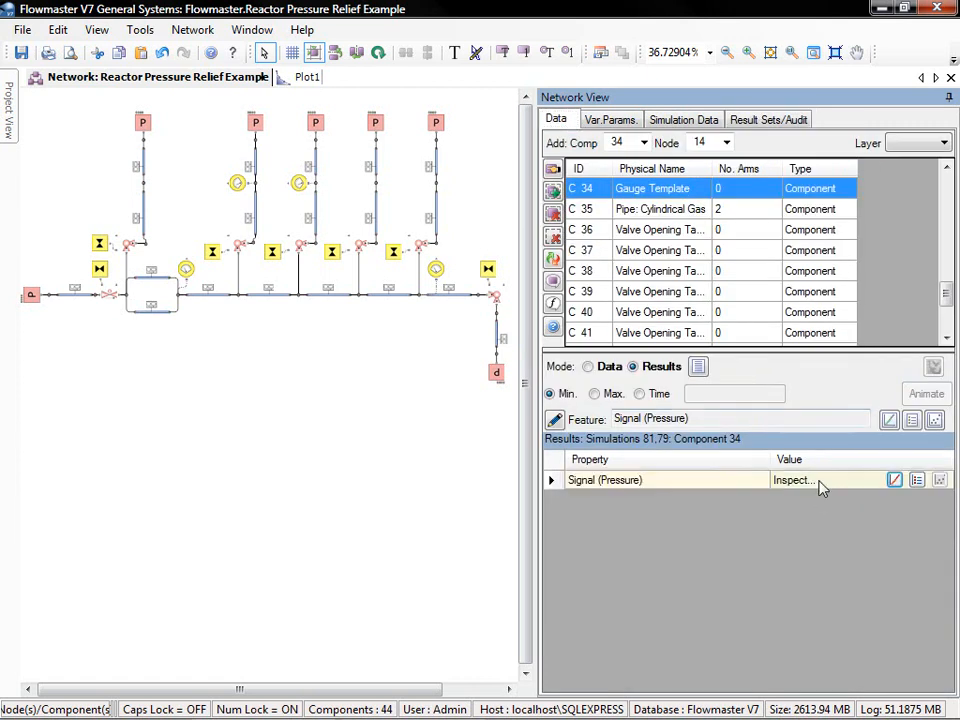
pyautogui.click(895, 480)
pyautogui.click(307, 76)
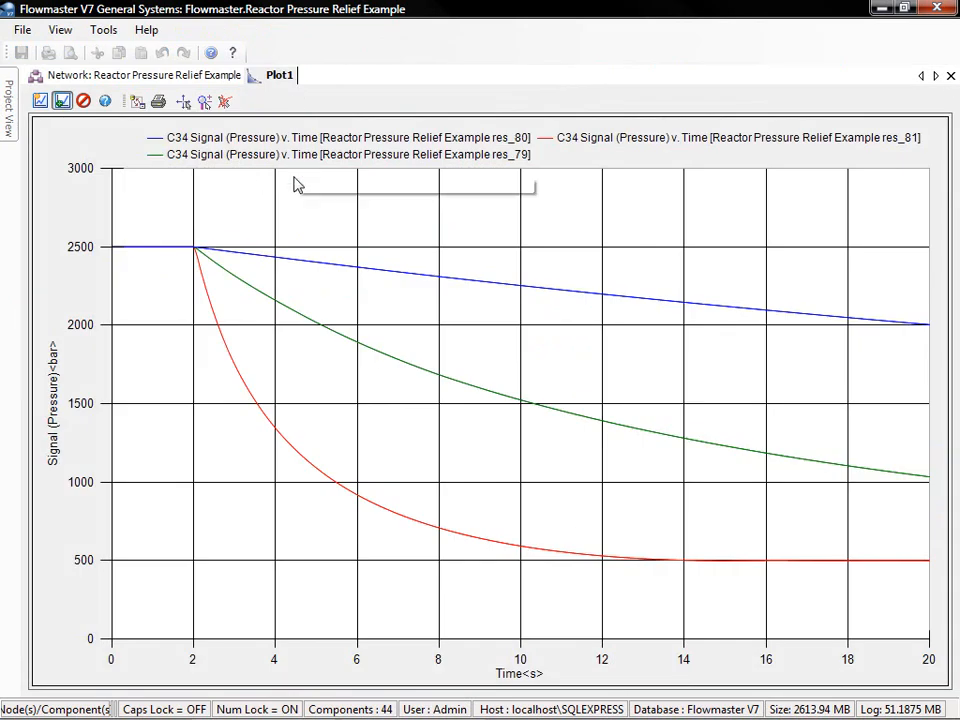
# - Read data points on the three gauge pressure curves to compare the pressure drop over time, and close the plot
pyautogui.moveTo(907, 332)
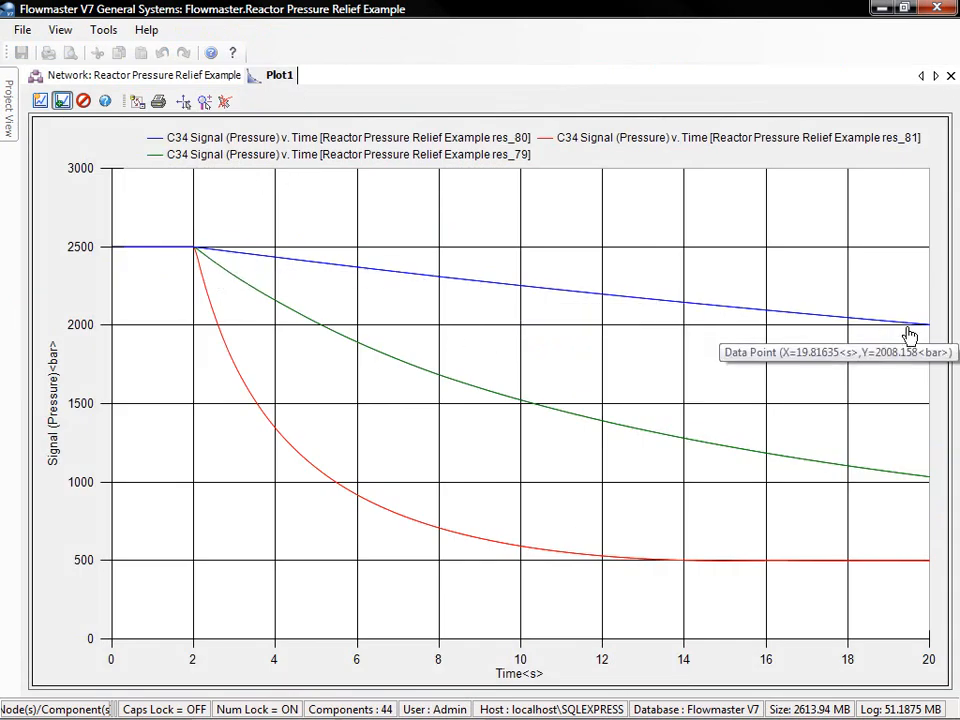
pyautogui.moveTo(207, 256)
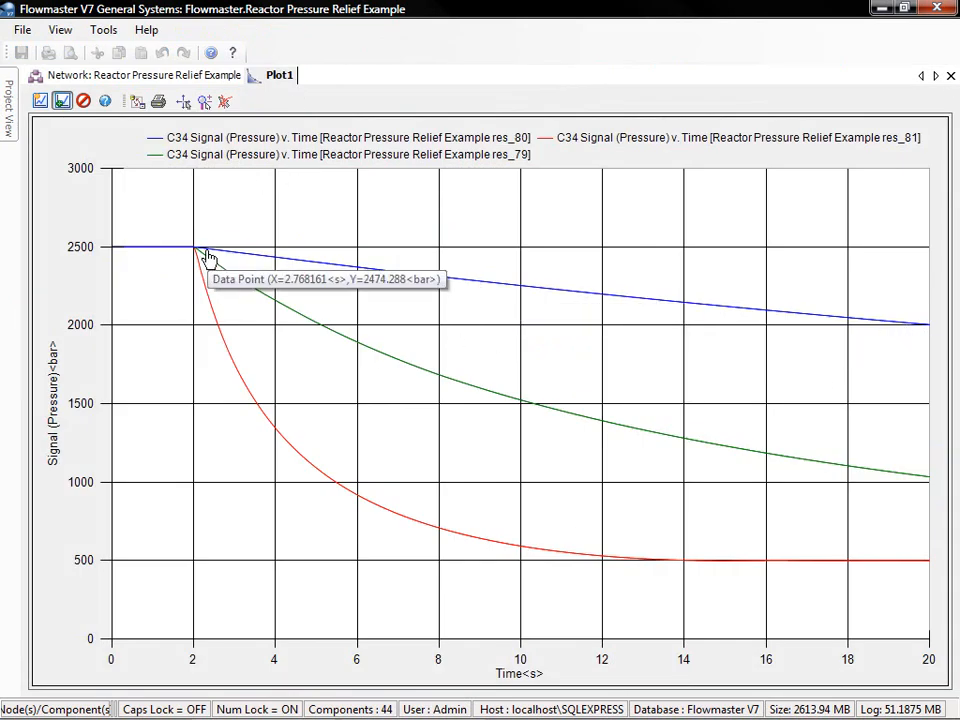
pyautogui.moveTo(594, 430)
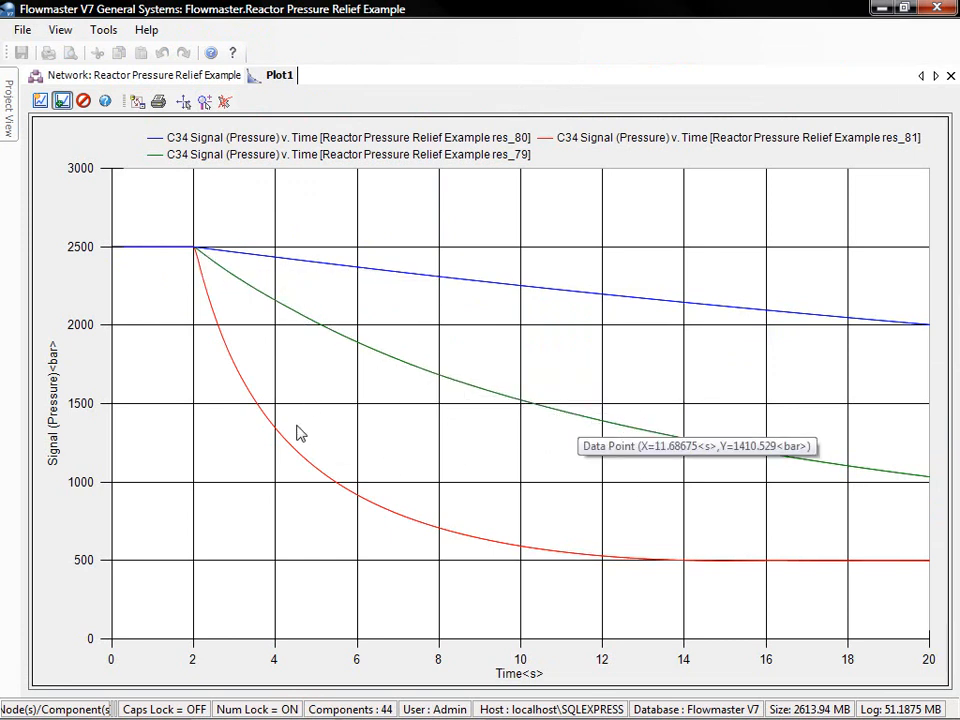
pyautogui.moveTo(255, 414)
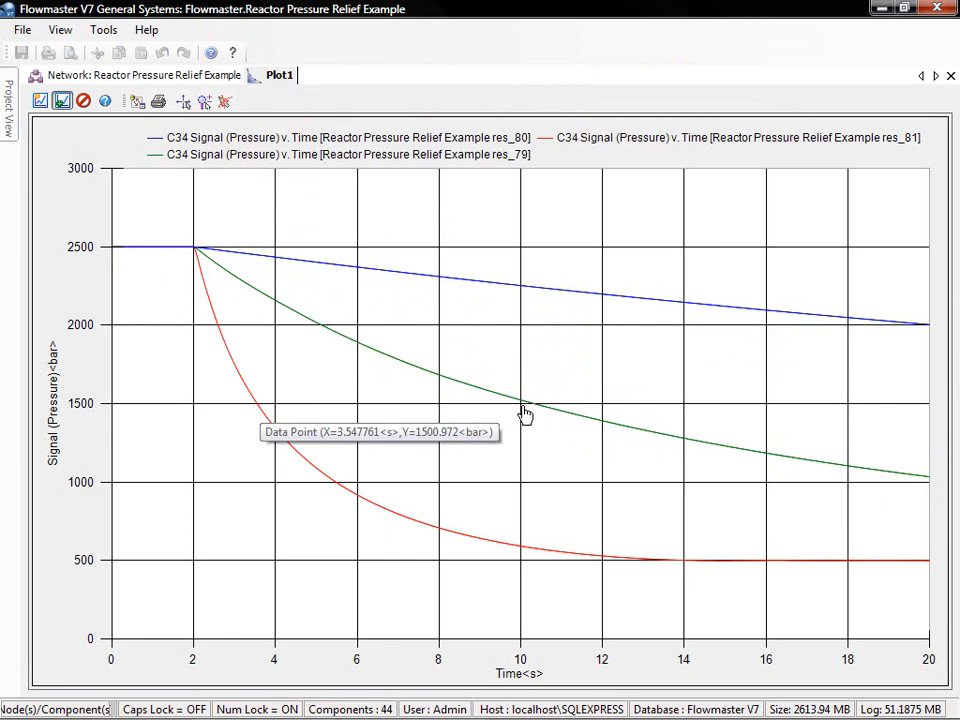
pyautogui.moveTo(536, 407)
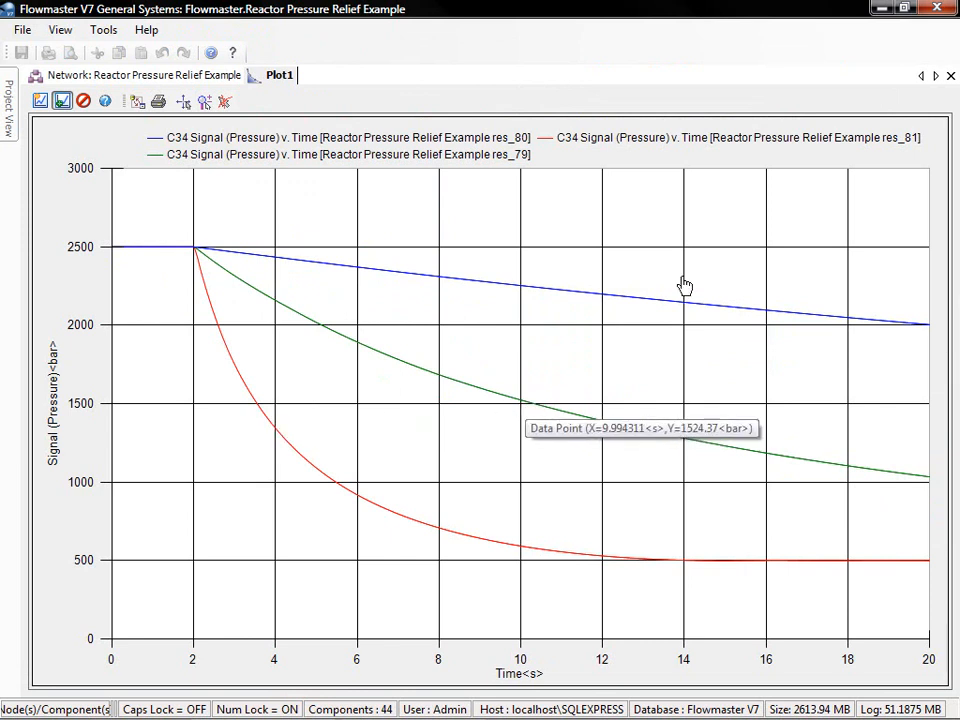
pyautogui.click(951, 76)
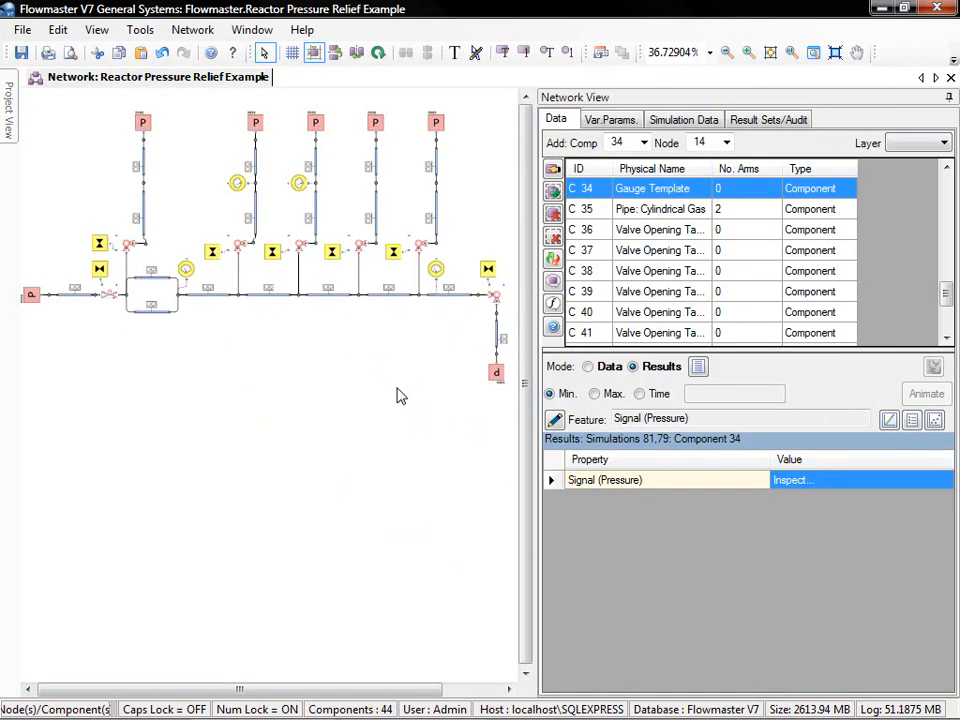